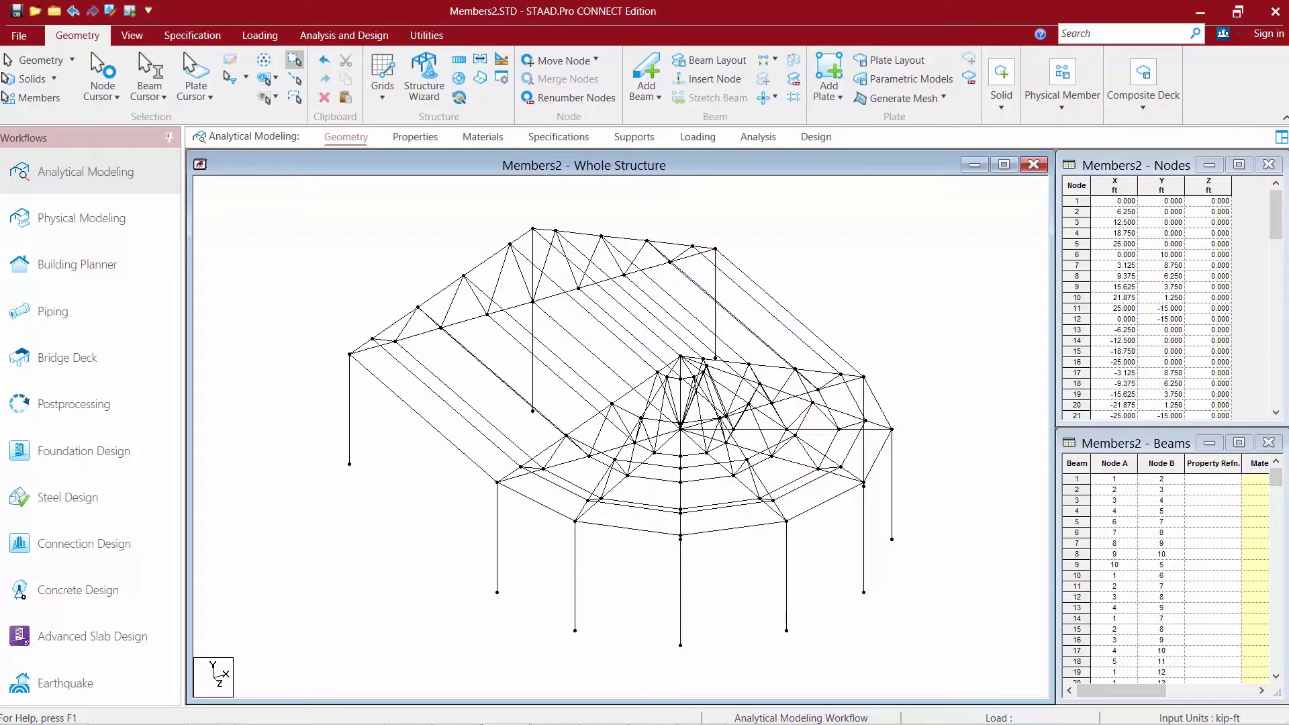
- Switch to the View ribbon to show the Labels, Tools and Views groups
{"action": "left_click", "coordinate": [134, 36]}
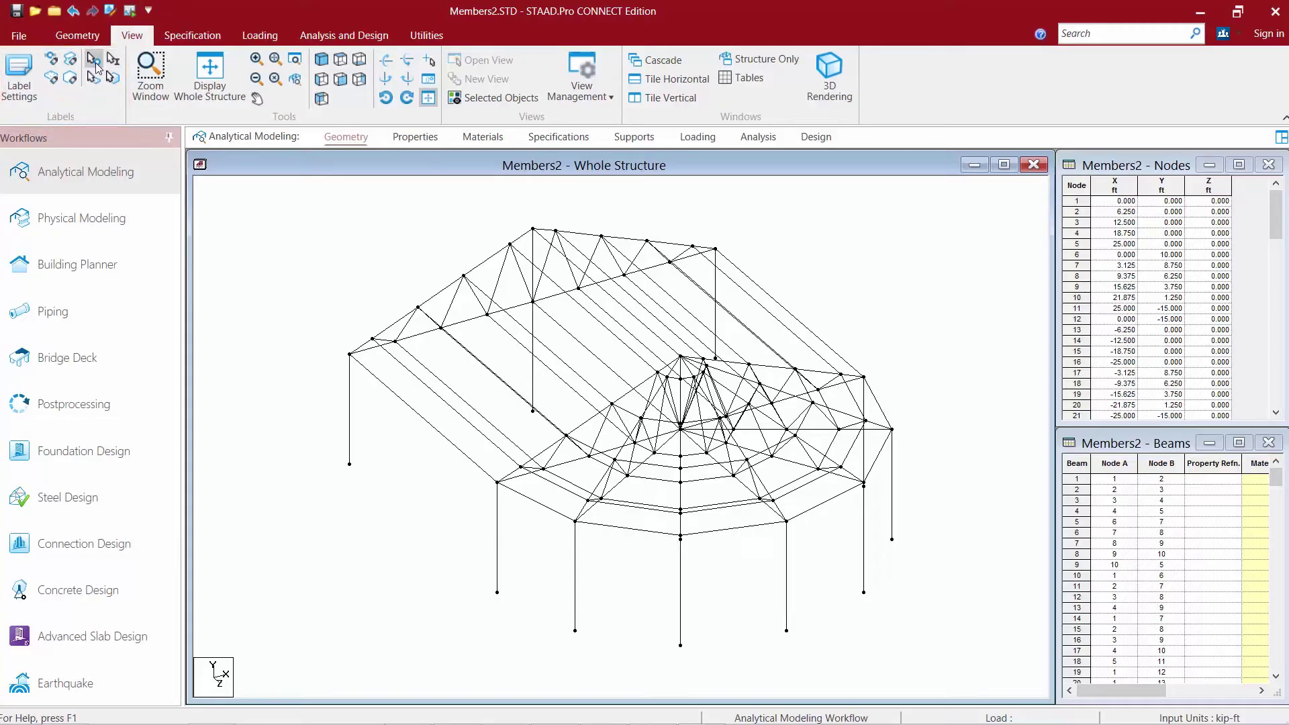
{"action": "left_click", "coordinate": [51, 59]}
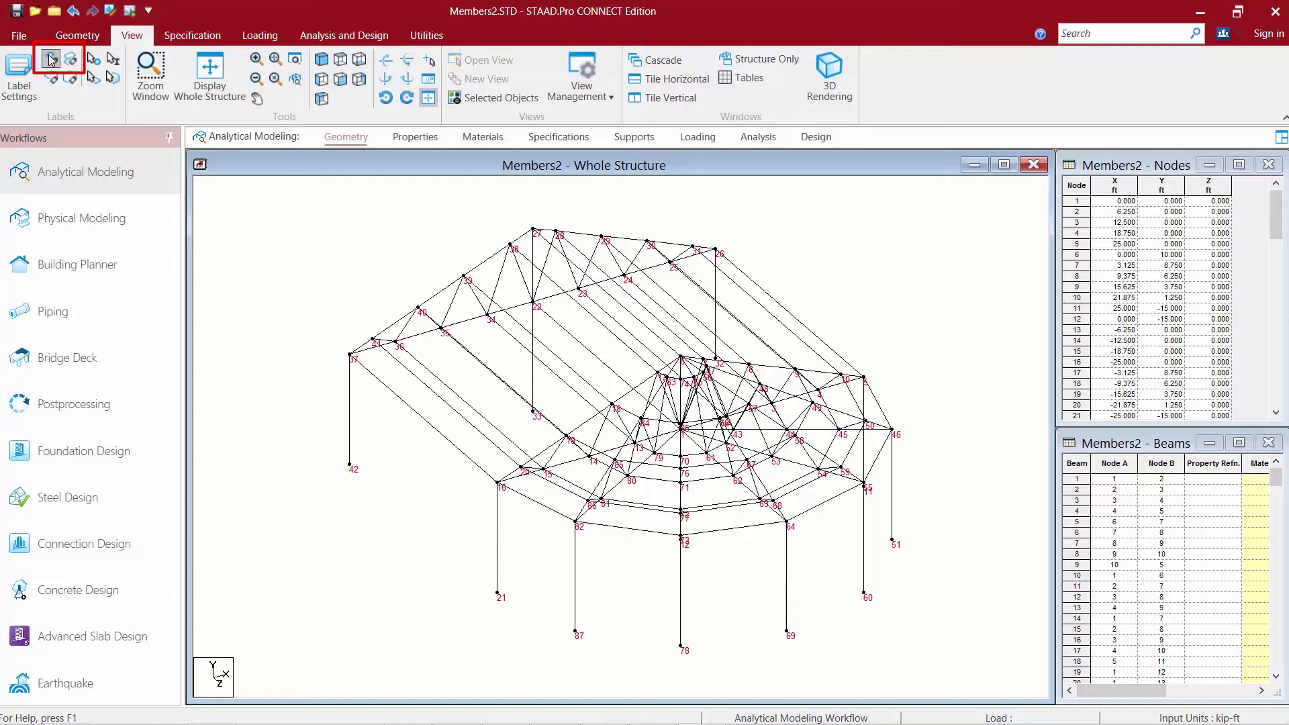
{"action": "left_click", "coordinate": [51, 59]}
{"action": "left_click", "coordinate": [71, 62]}
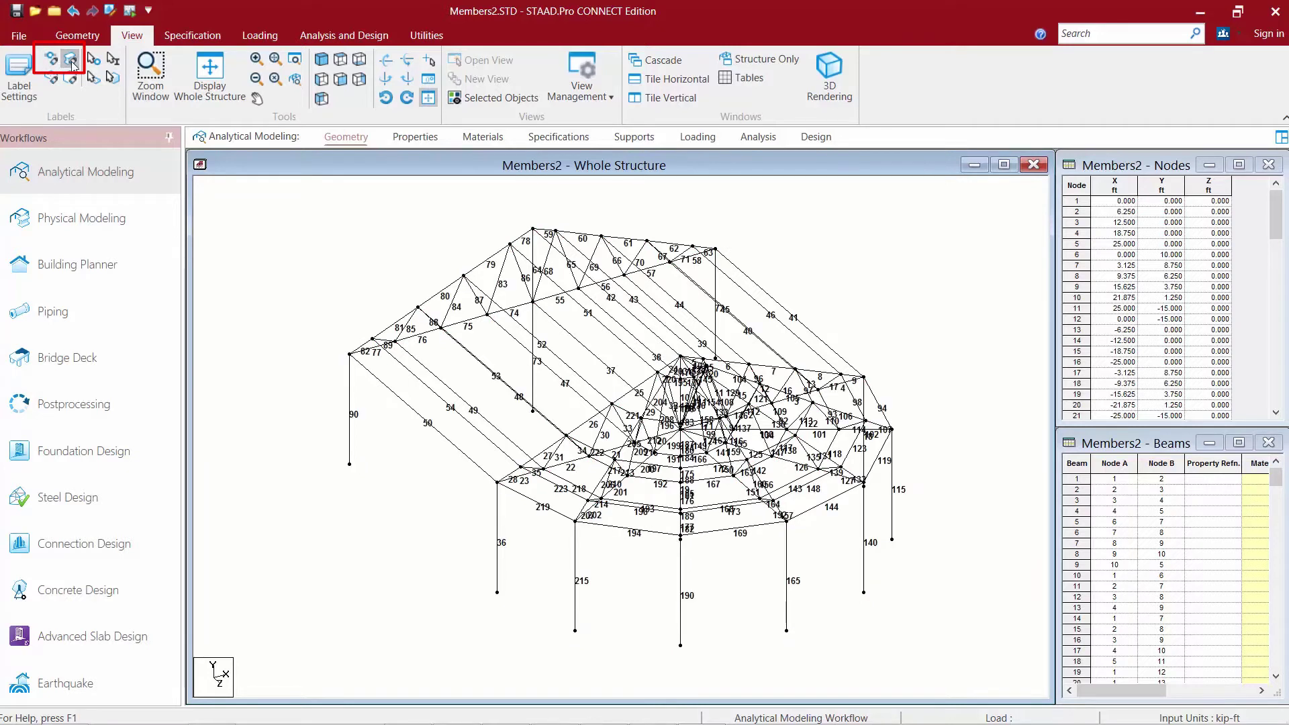
{"action": "left_click", "coordinate": [71, 61]}
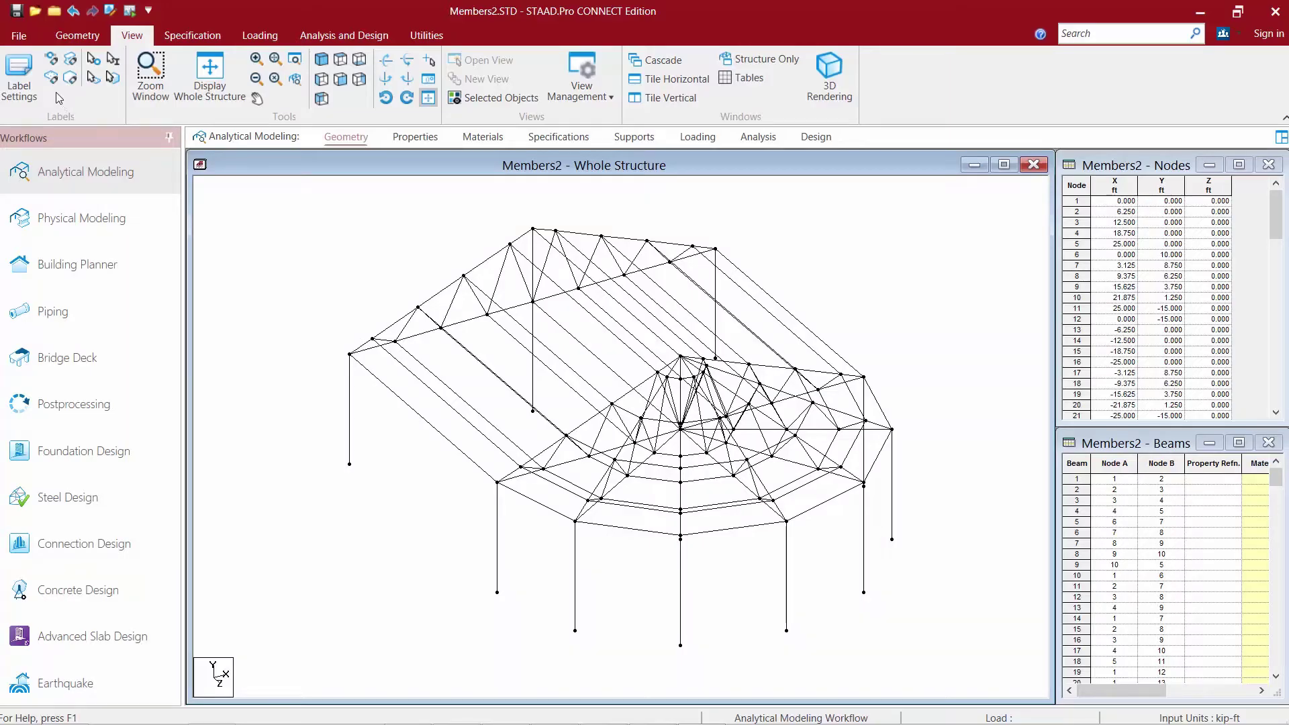
{"action": "left_click", "coordinate": [22, 73]}
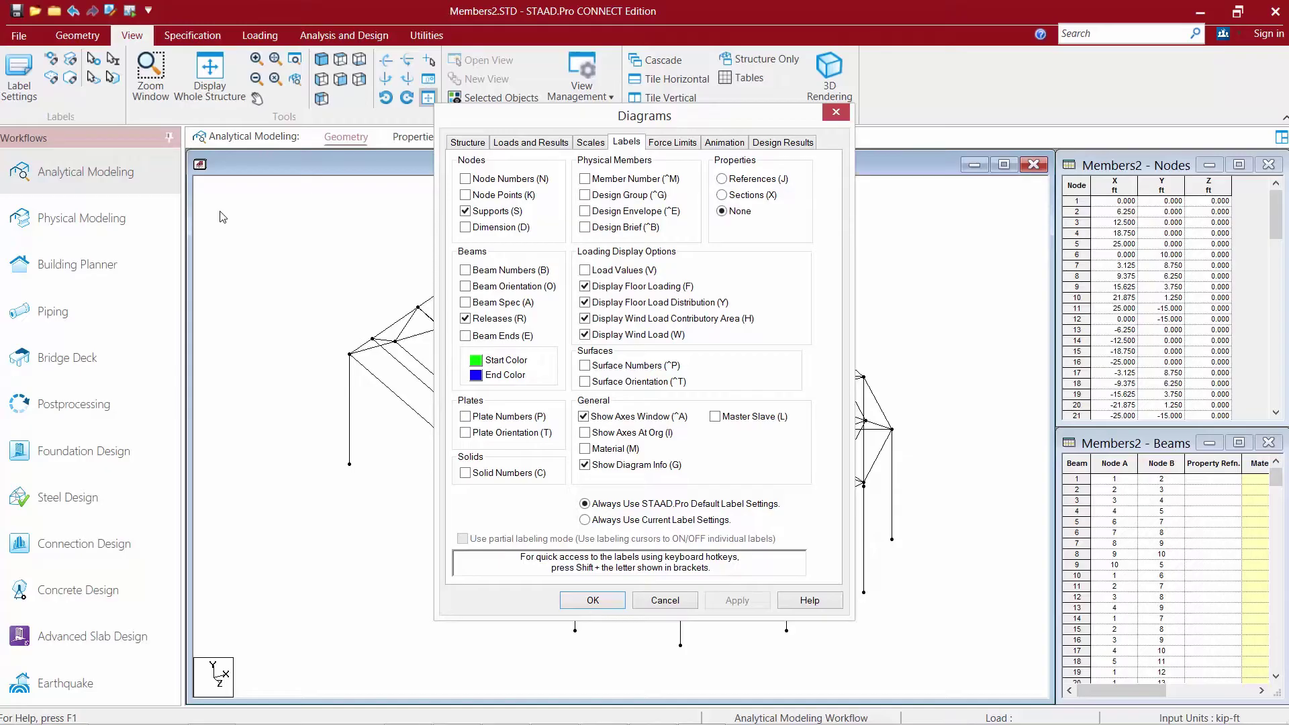
{"action": "left_click", "coordinate": [465, 286]}
{"action": "left_click_drag", "start_coordinate": [519, 116], "coordinate": [217, 120]}
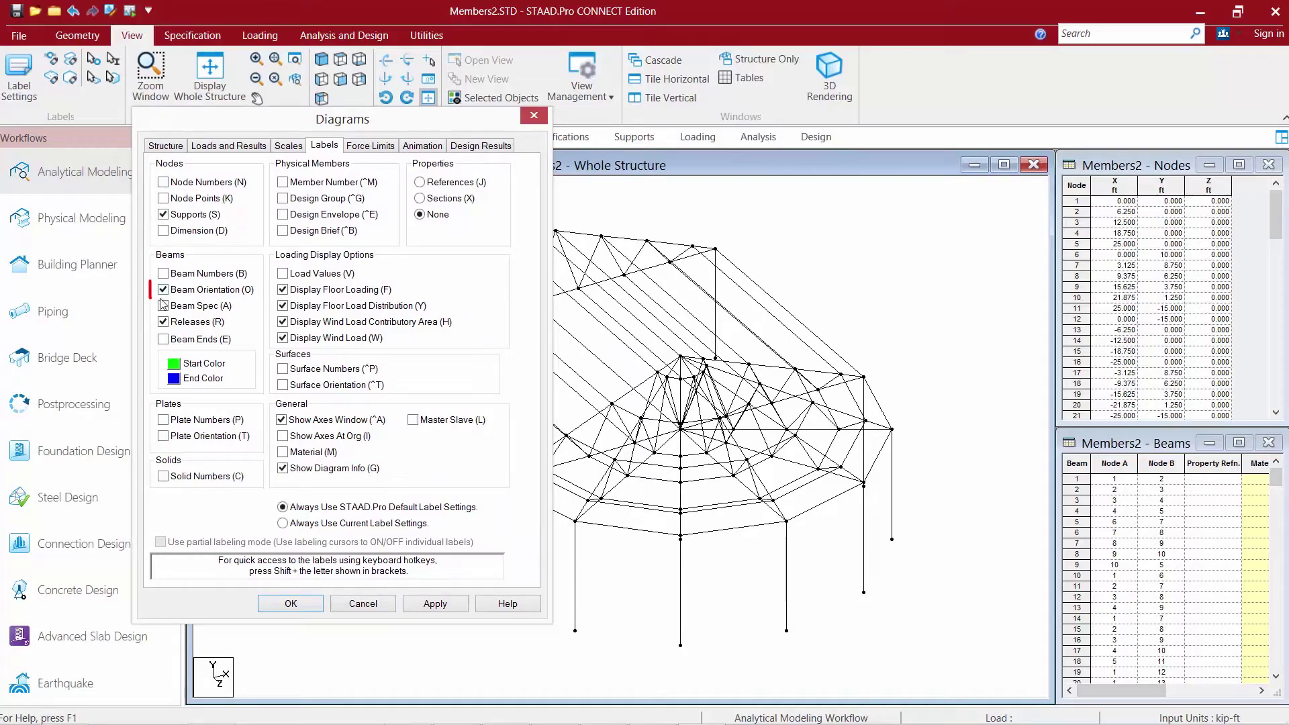
{"action": "left_click", "coordinate": [435, 604]}
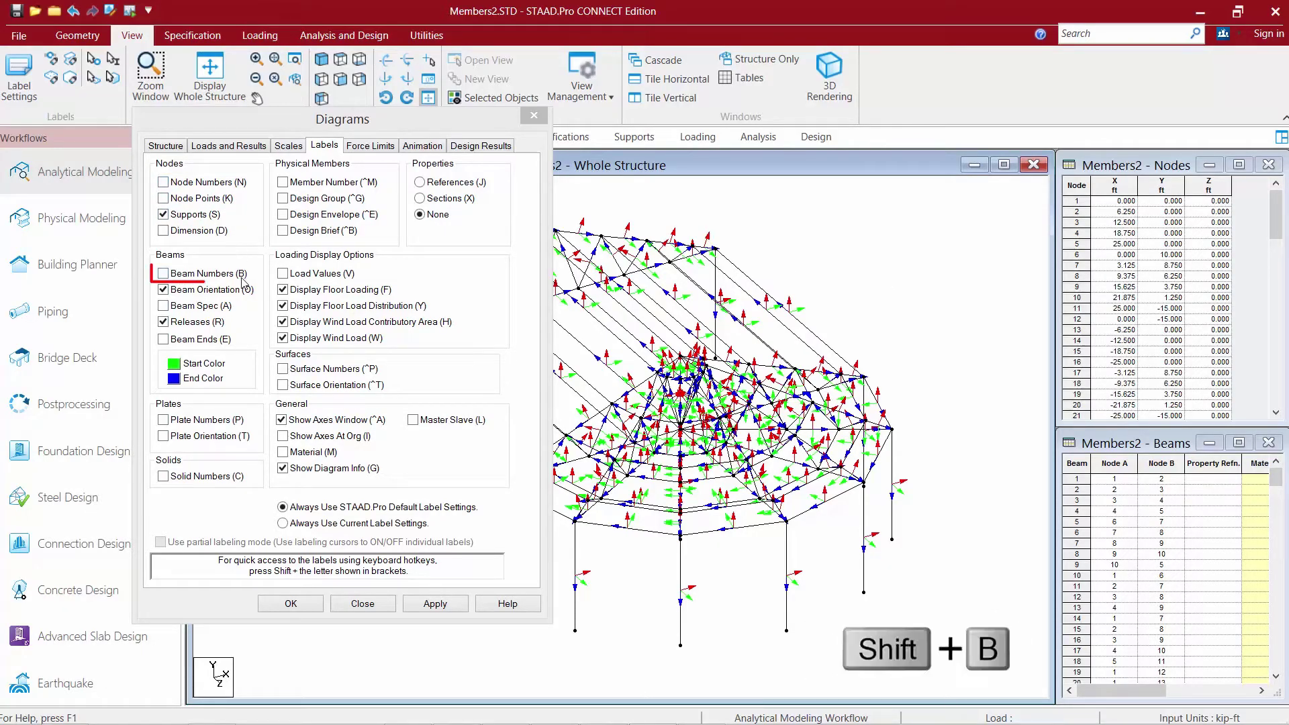
{"action": "left_click", "coordinate": [215, 290]}
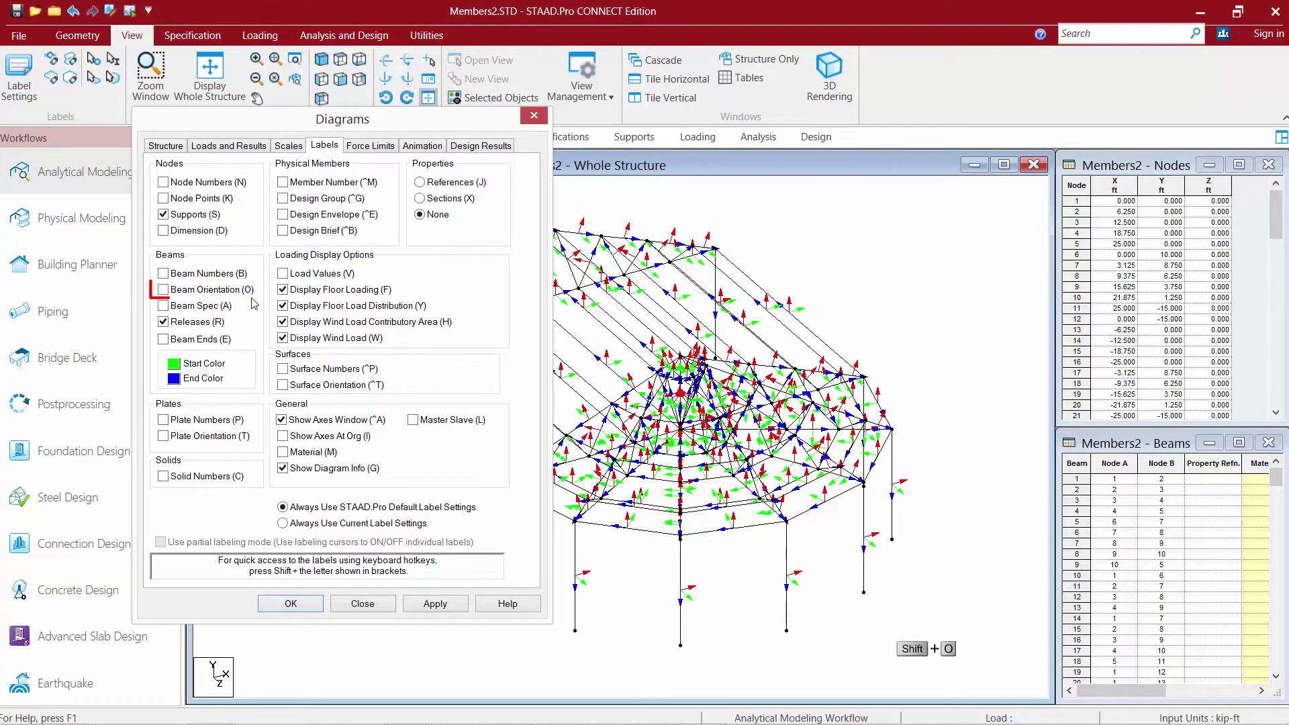
{"action": "left_click", "coordinate": [304, 608]}
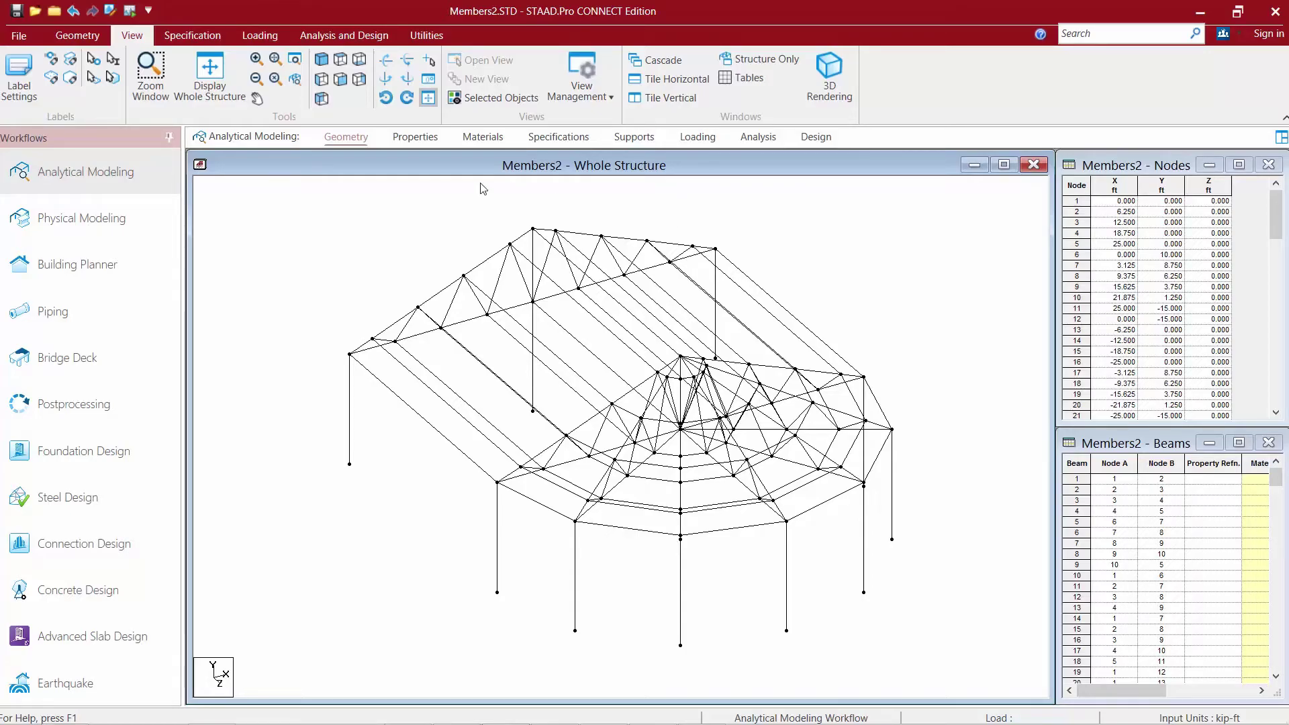
{"action": "left_click", "coordinate": [321, 99]}
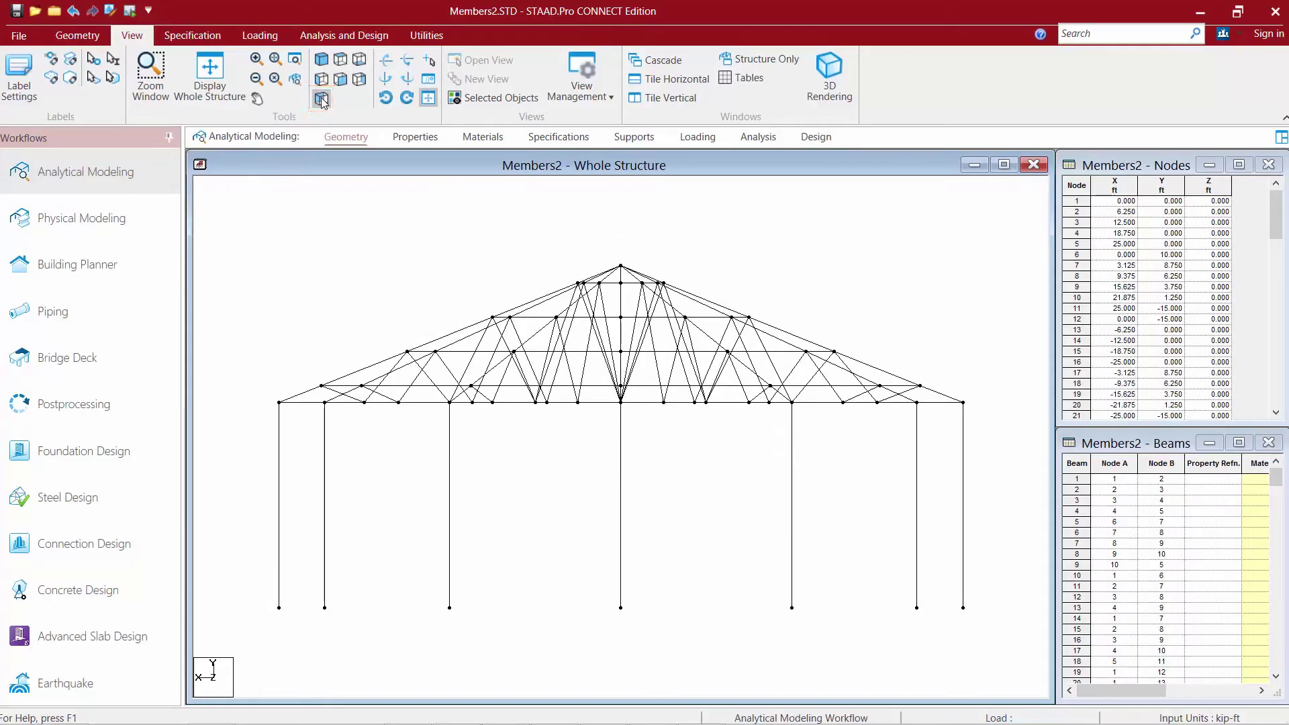
{"action": "left_click", "coordinate": [341, 60]}
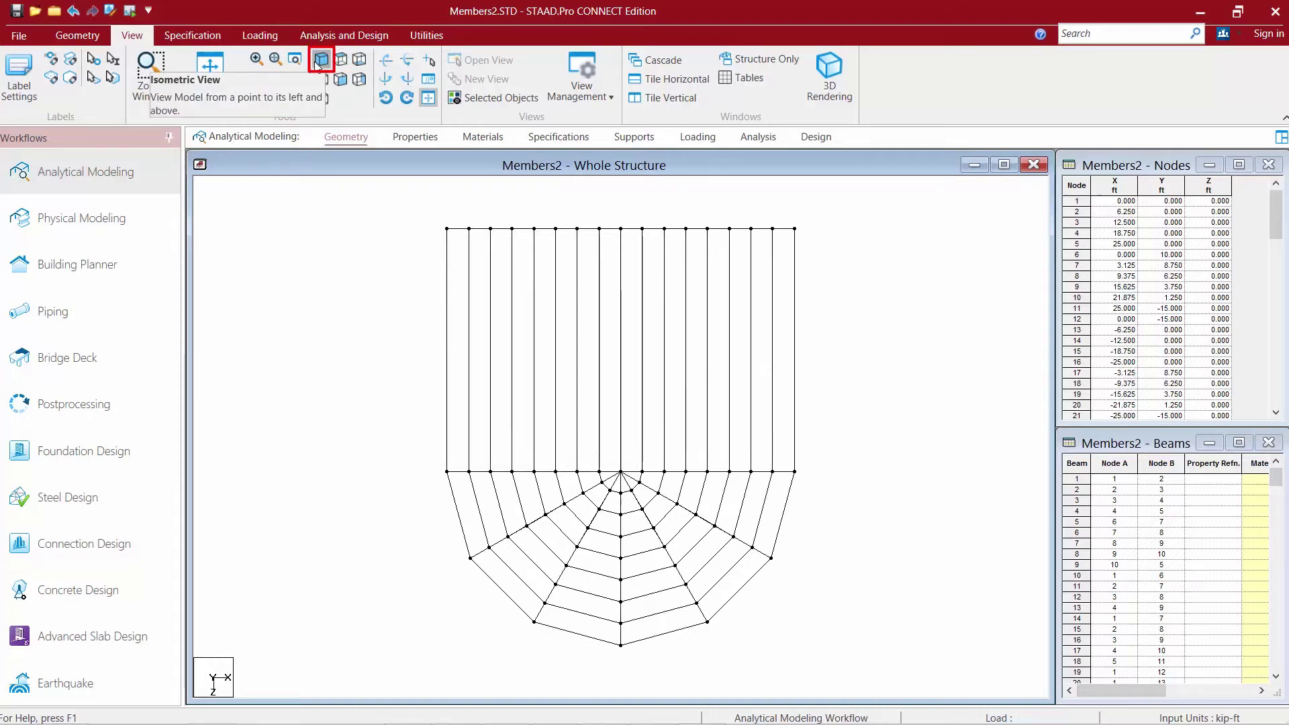
{"action": "left_click", "coordinate": [319, 63]}
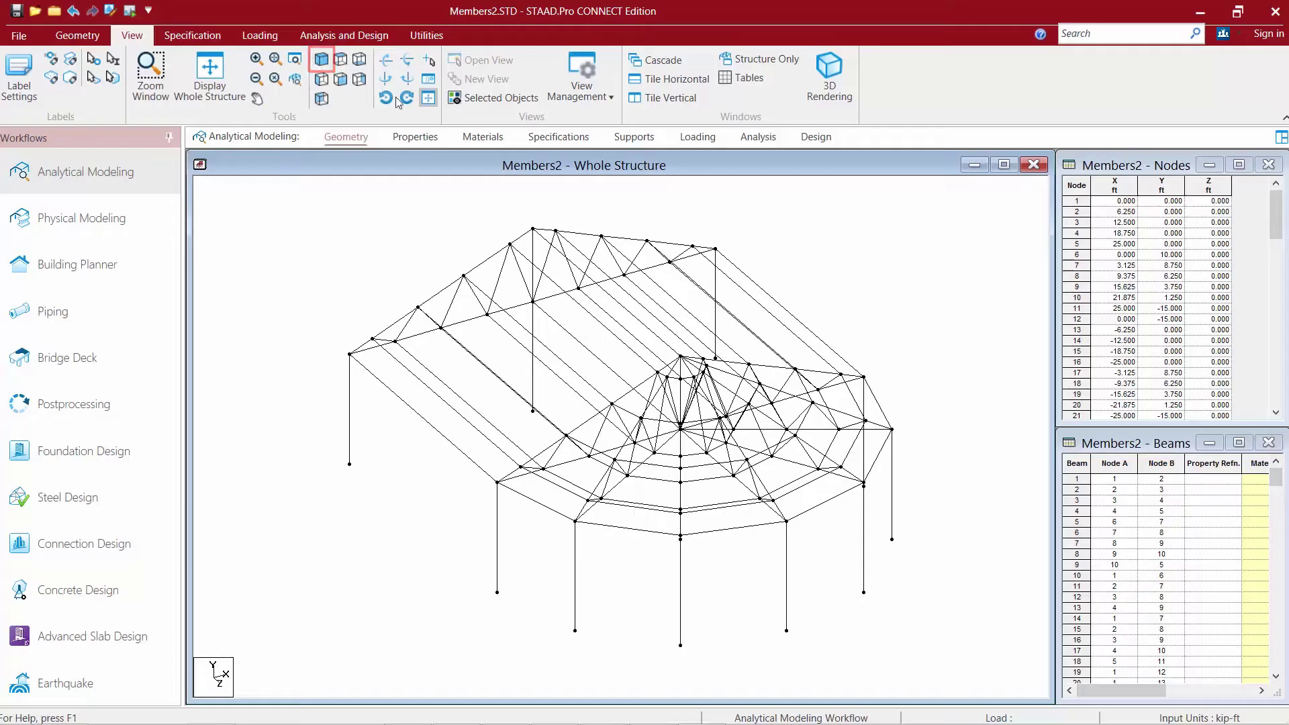
{"action": "left_click", "coordinate": [385, 80]}
{"action": "left_click", "coordinate": [385, 80]}
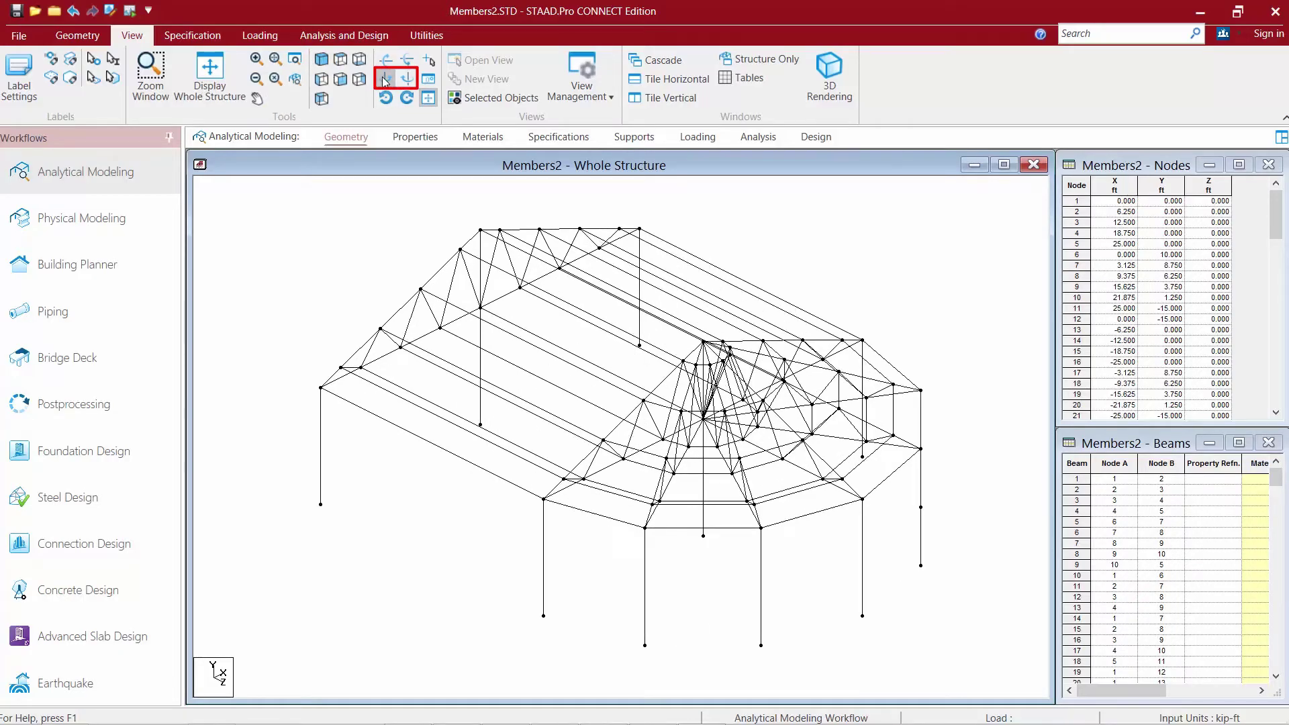
{"action": "left_click", "coordinate": [407, 80]}
{"action": "left_click", "coordinate": [407, 79]}
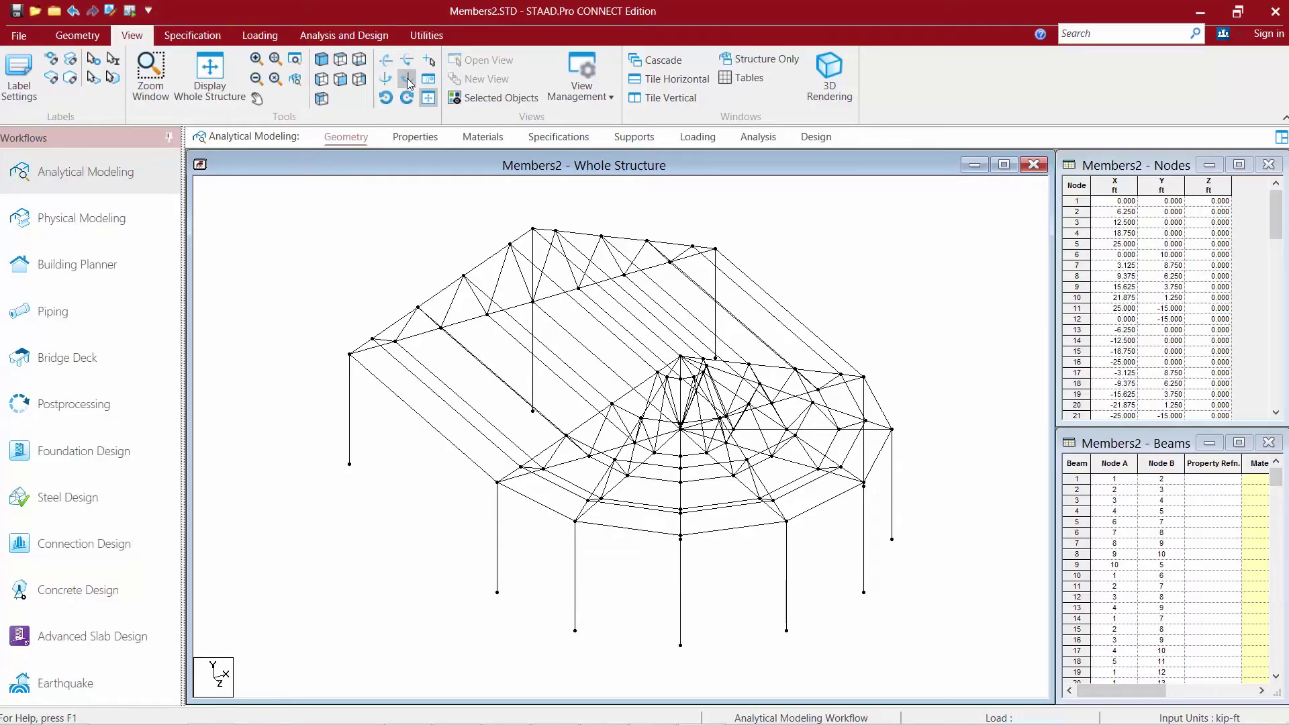
{"action": "key", "text": "Right"}
{"action": "key", "text": "Right"}
{"action": "key", "text": "Right"}
{"action": "key", "text": "Right"}
{"action": "key", "text": "Right"}
{"action": "key", "text": "Right"}
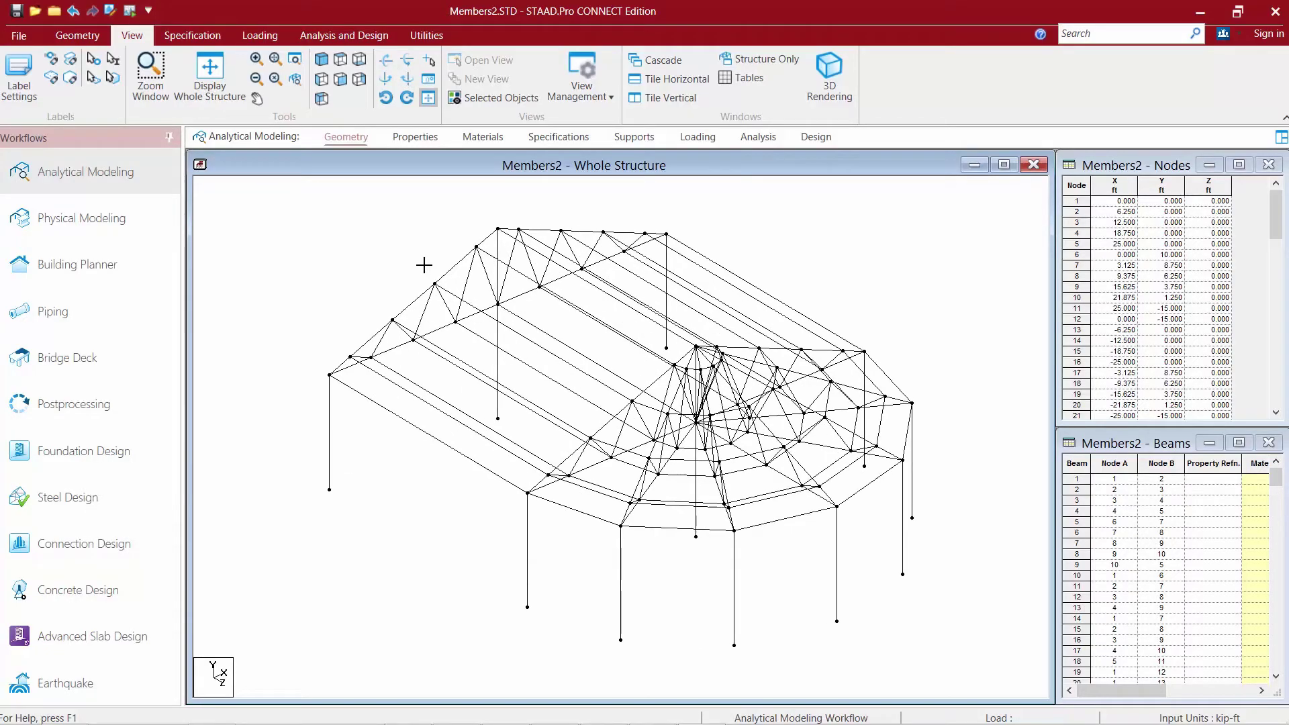
{"action": "key", "text": "Right"}
{"action": "key", "text": "Right"}
{"action": "key", "text": "Right"}
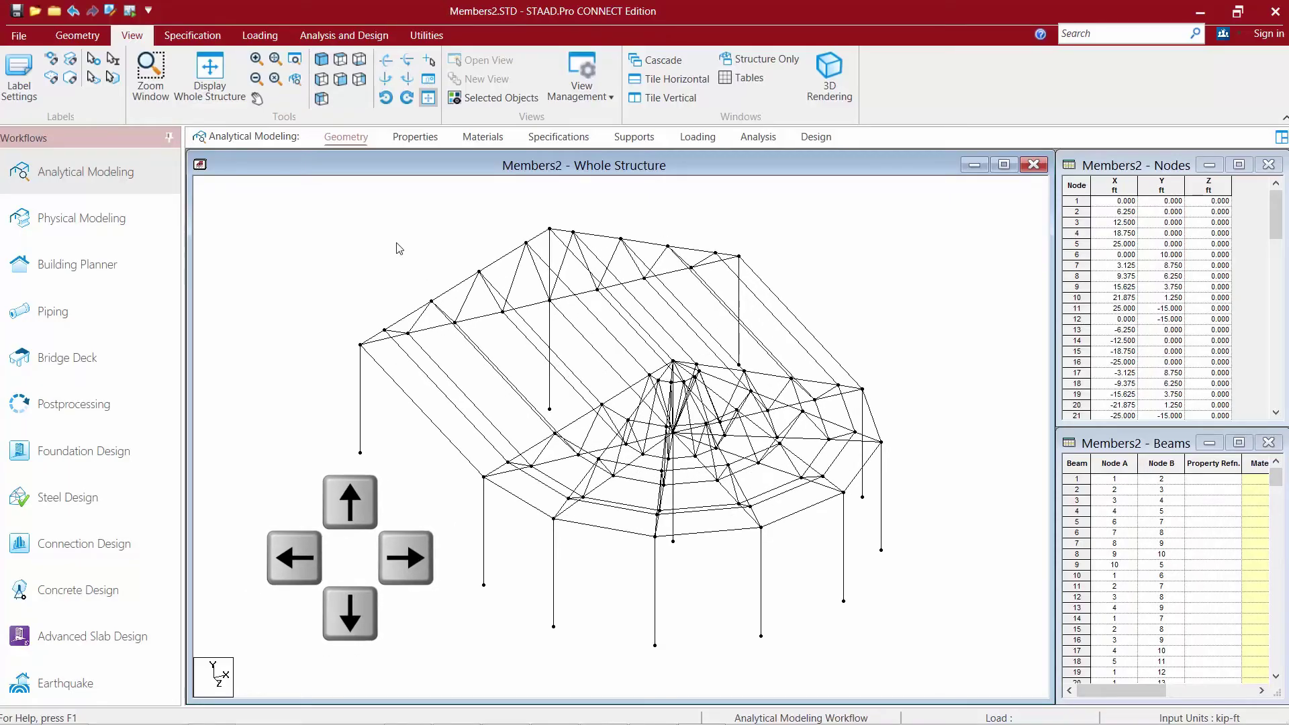
{"action": "left_click", "coordinate": [320, 61]}
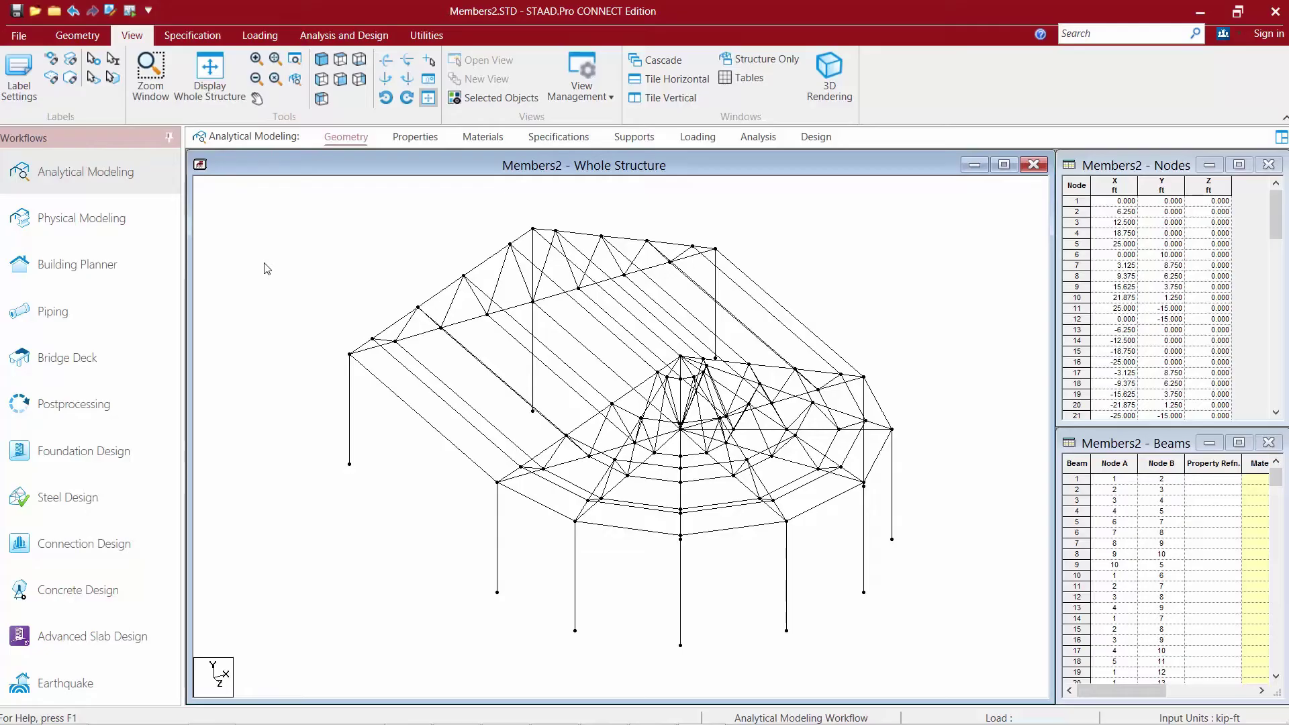
{"action": "scroll", "coordinate": [267, 269], "scroll_direction": "down", "scroll_amount": 3}
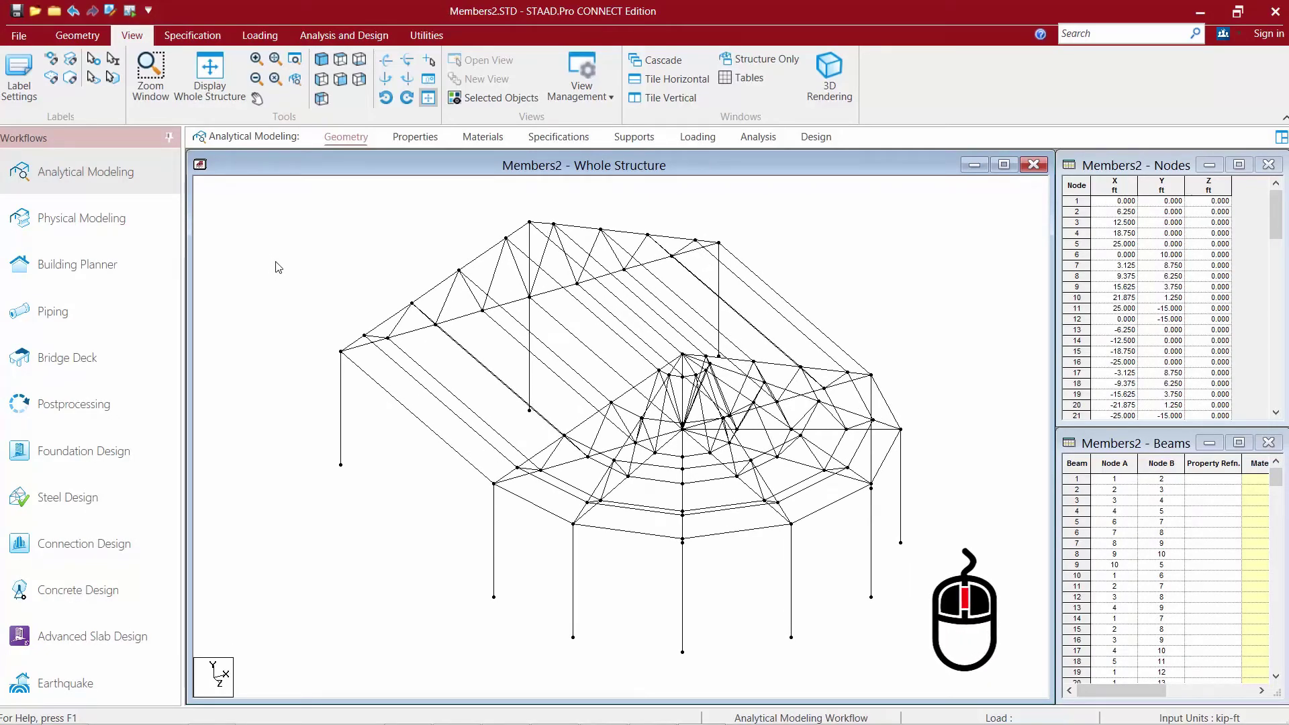
{"action": "left_click", "coordinate": [215, 89]}
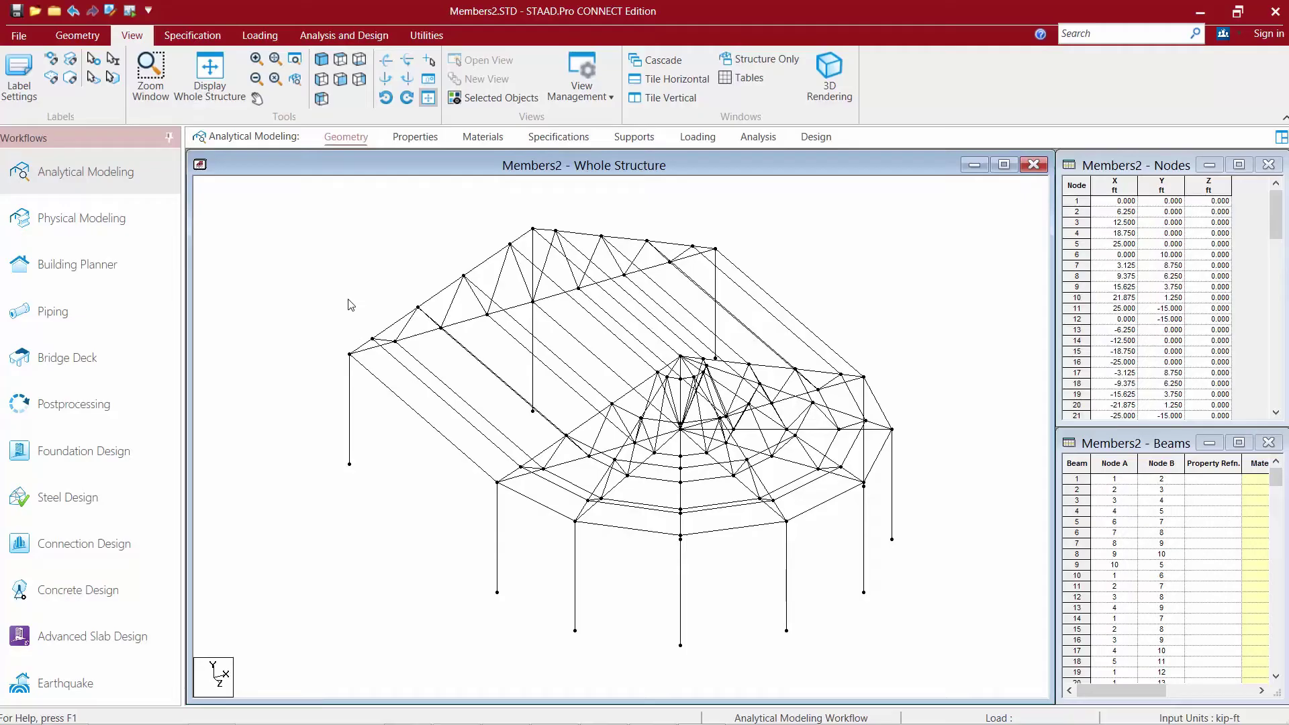
{"action": "left_click", "coordinate": [341, 81]}
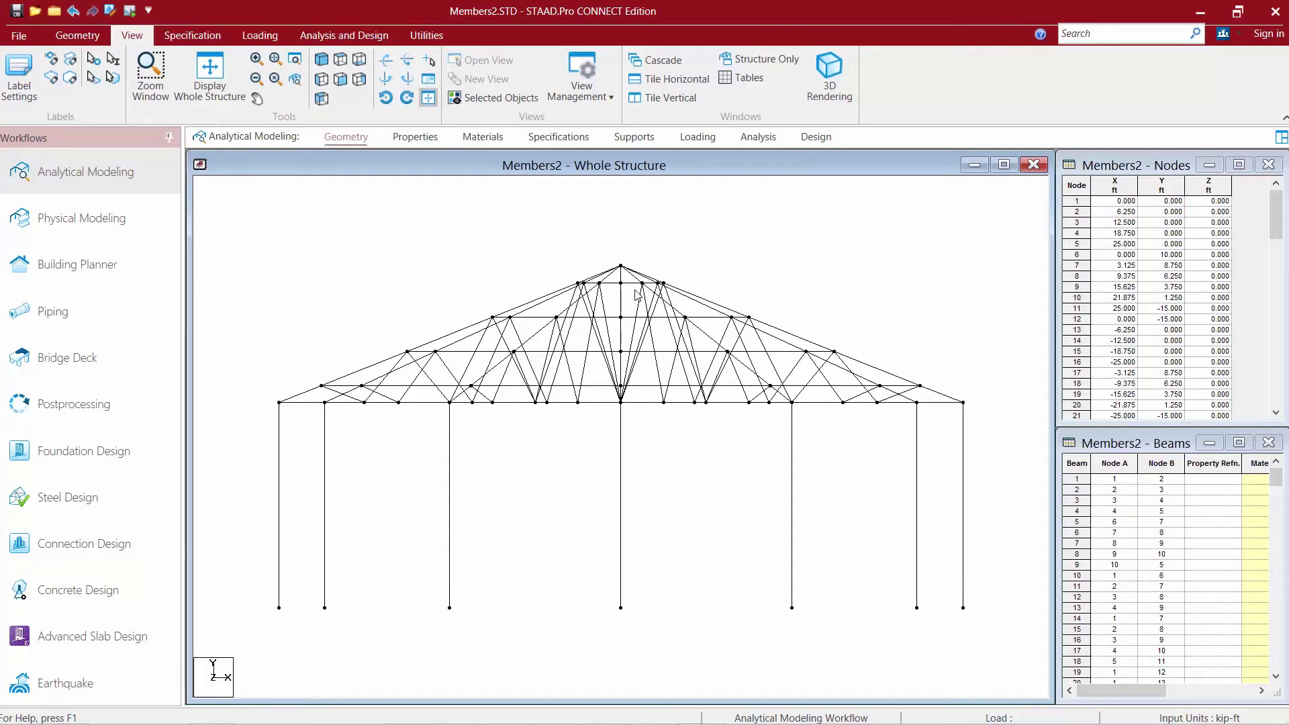
{"action": "left_click_drag", "start_coordinate": [988, 423], "coordinate": [248, 244]}
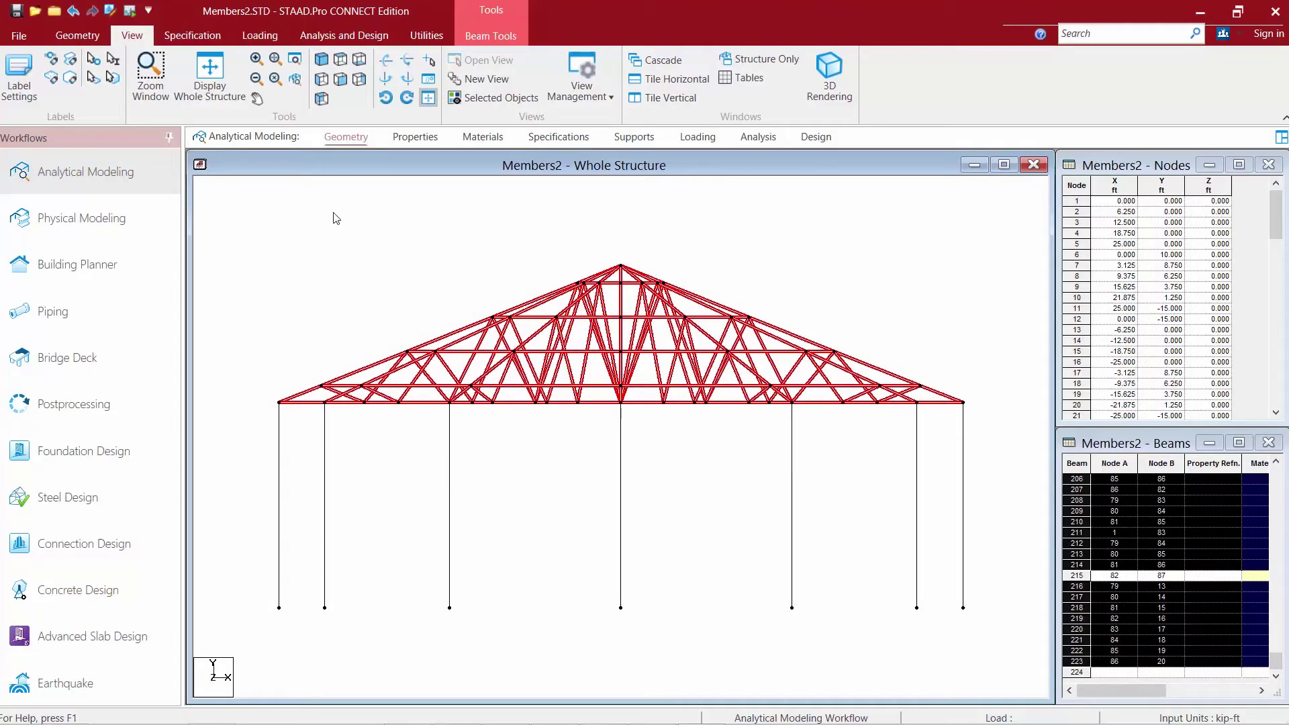
{"action": "left_click", "coordinate": [488, 100]}
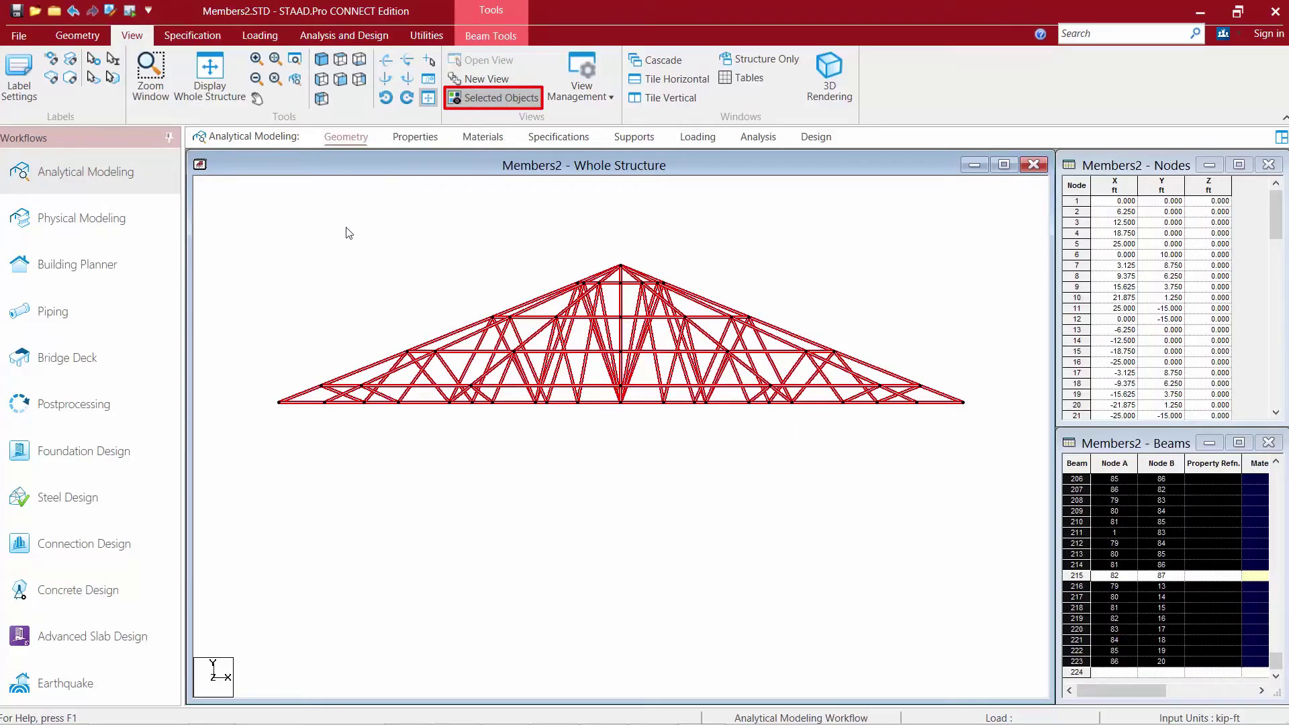
{"action": "left_click", "coordinate": [322, 59]}
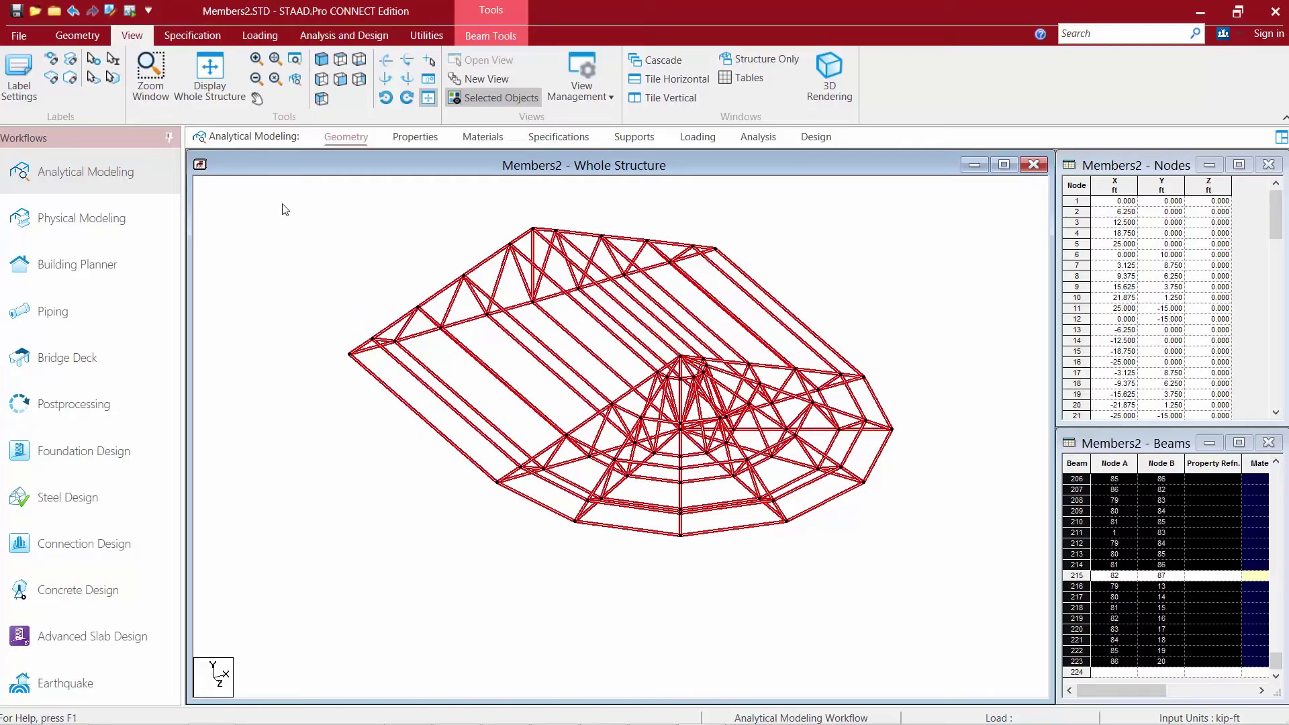
{"action": "left_click", "coordinate": [203, 85]}
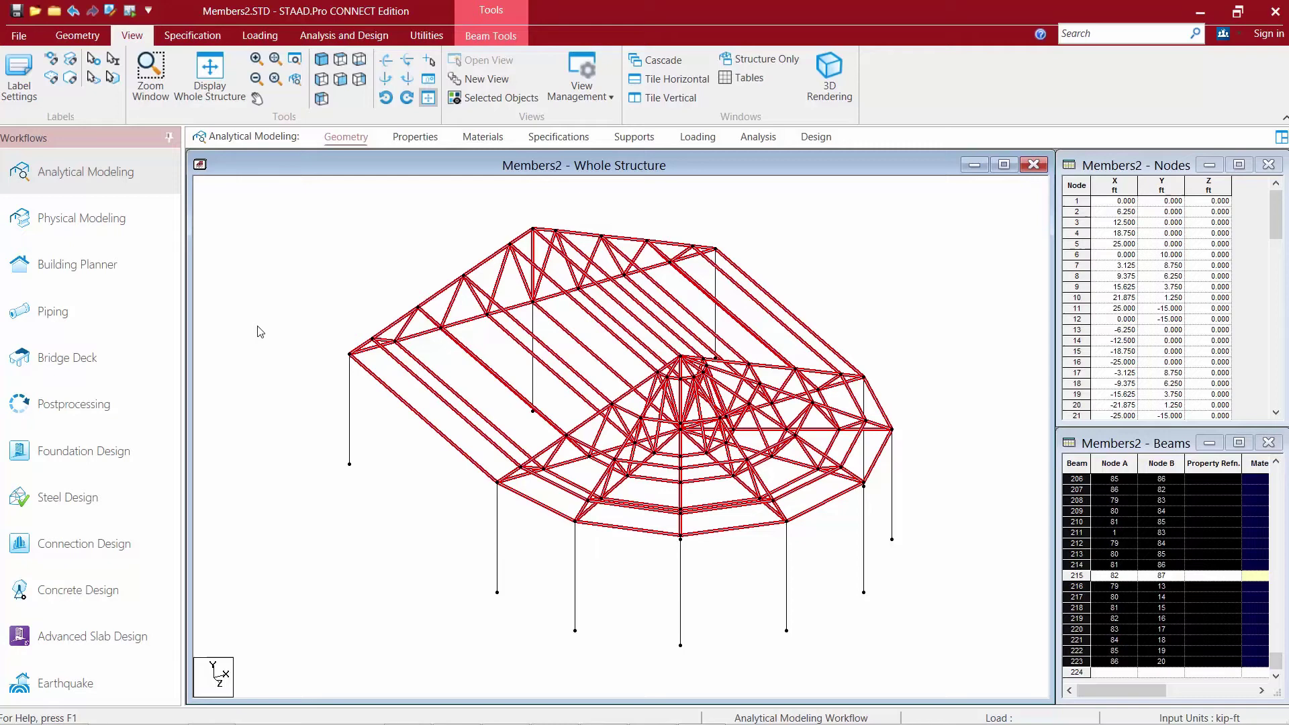
- From the front elevation, select the roof truss members and open them as a new view in its own window
{"action": "left_click", "coordinate": [341, 79]}
{"action": "left_click", "coordinate": [861, 443]}
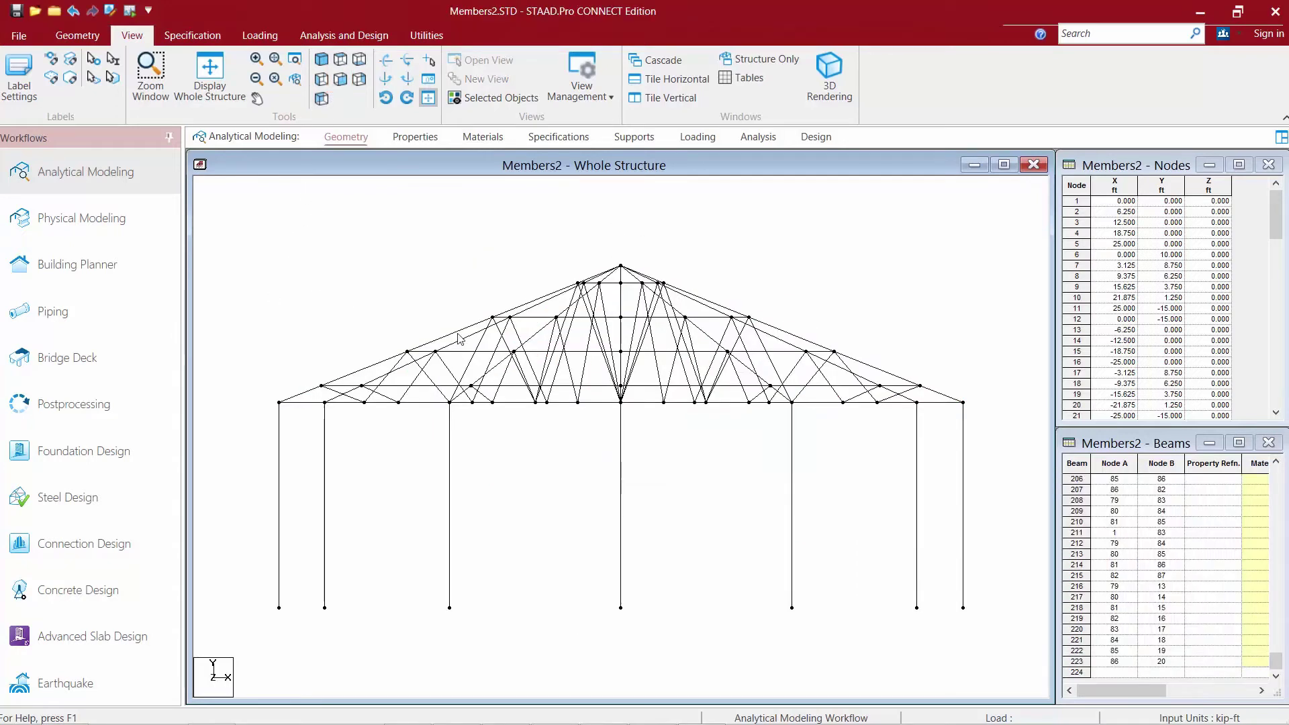
{"action": "left_click_drag", "start_coordinate": [1007, 430], "coordinate": [253, 227]}
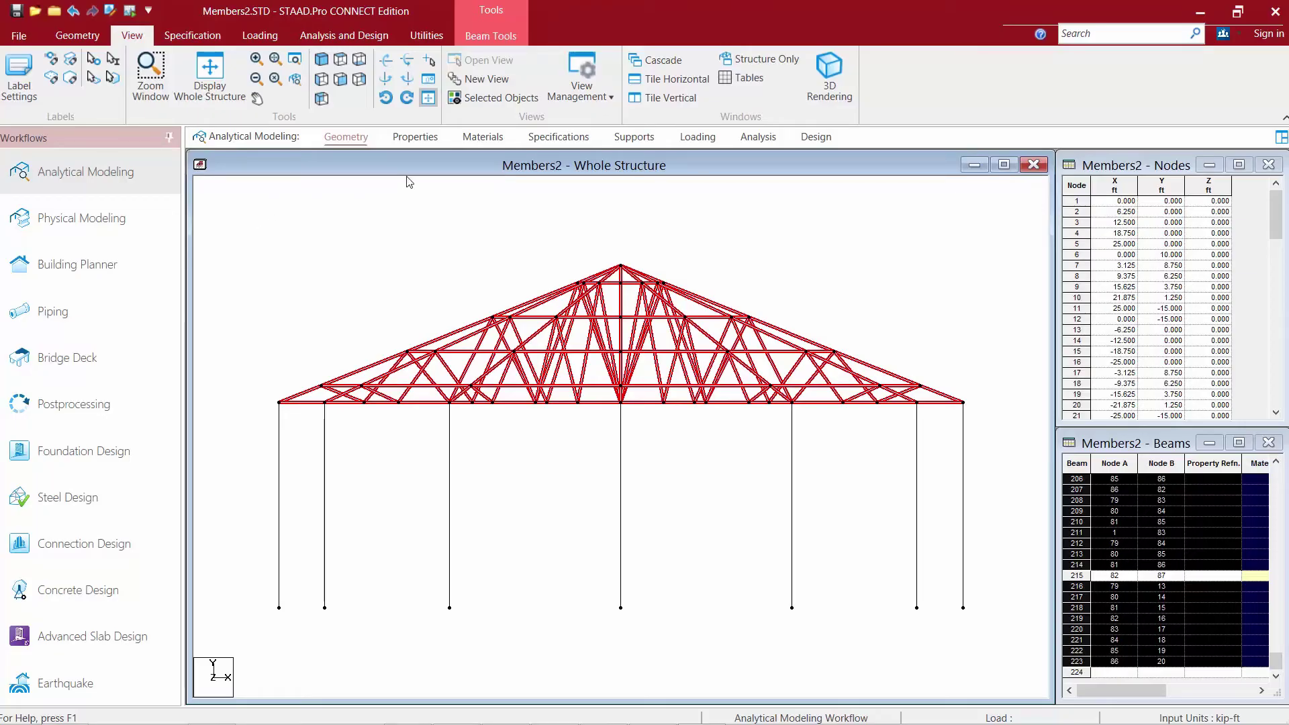
{"action": "left_click", "coordinate": [459, 80]}
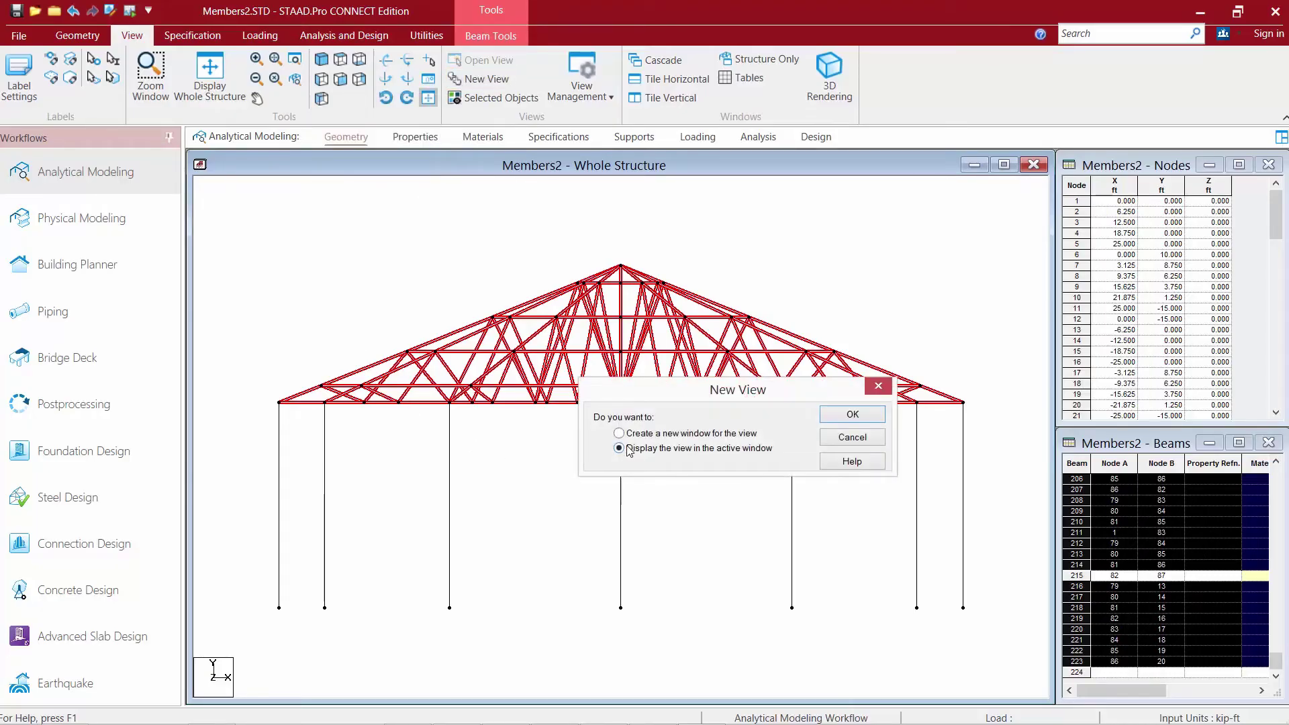
{"action": "left_click", "coordinate": [630, 434]}
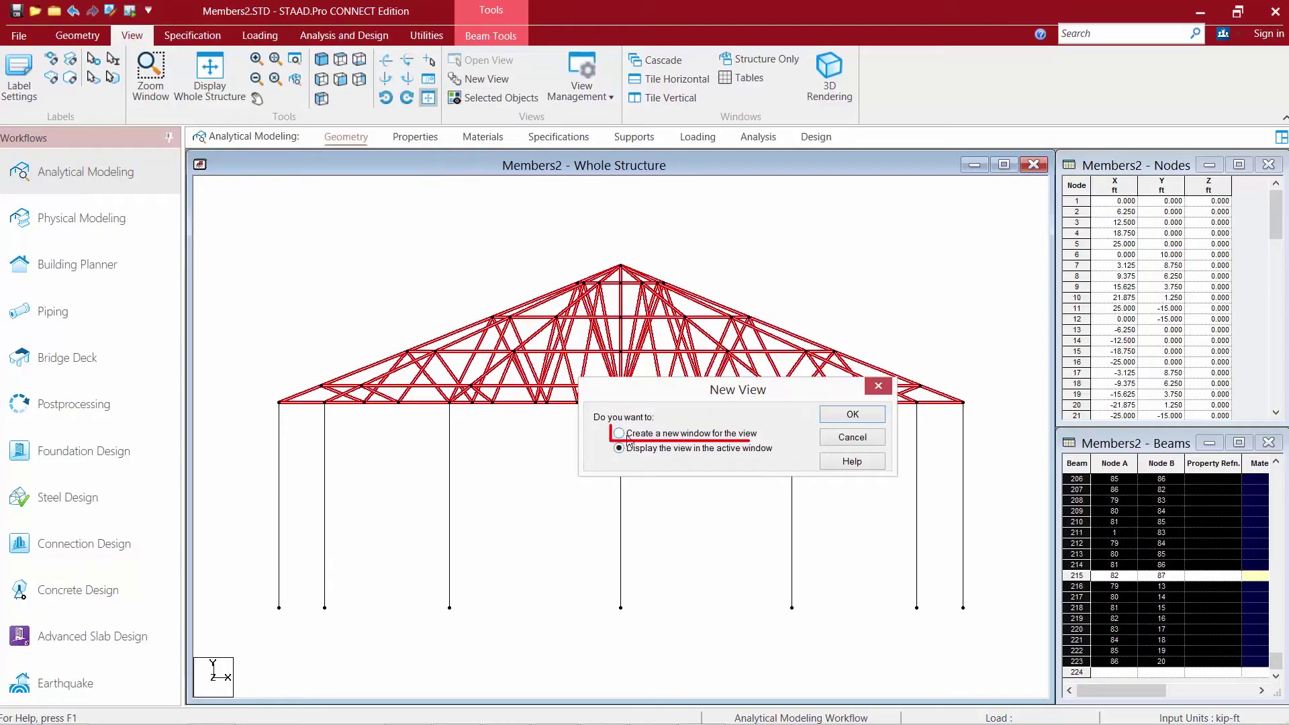
{"action": "left_click", "coordinate": [840, 416]}
{"action": "left_click_drag", "start_coordinate": [583, 209], "coordinate": [499, 192]}
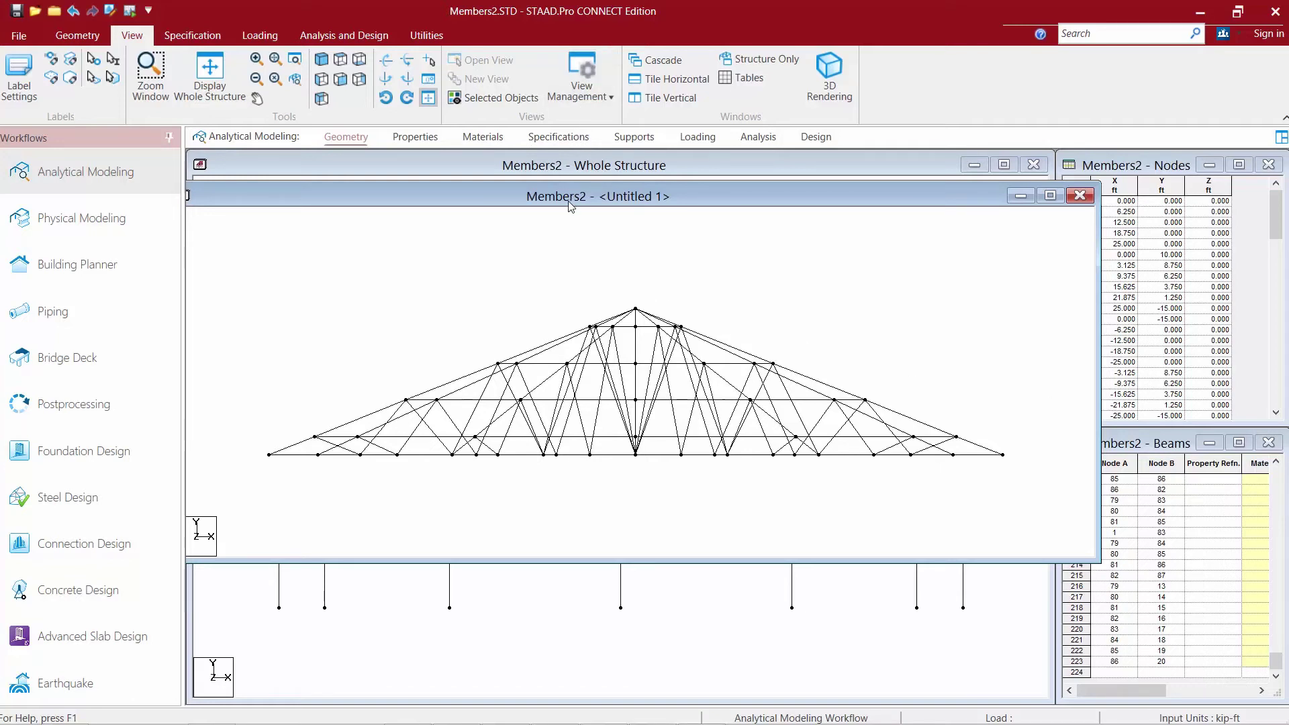
- Save the view as 'Roof', then close its window and clear the highlighted members
{"action": "left_click", "coordinate": [586, 98]}
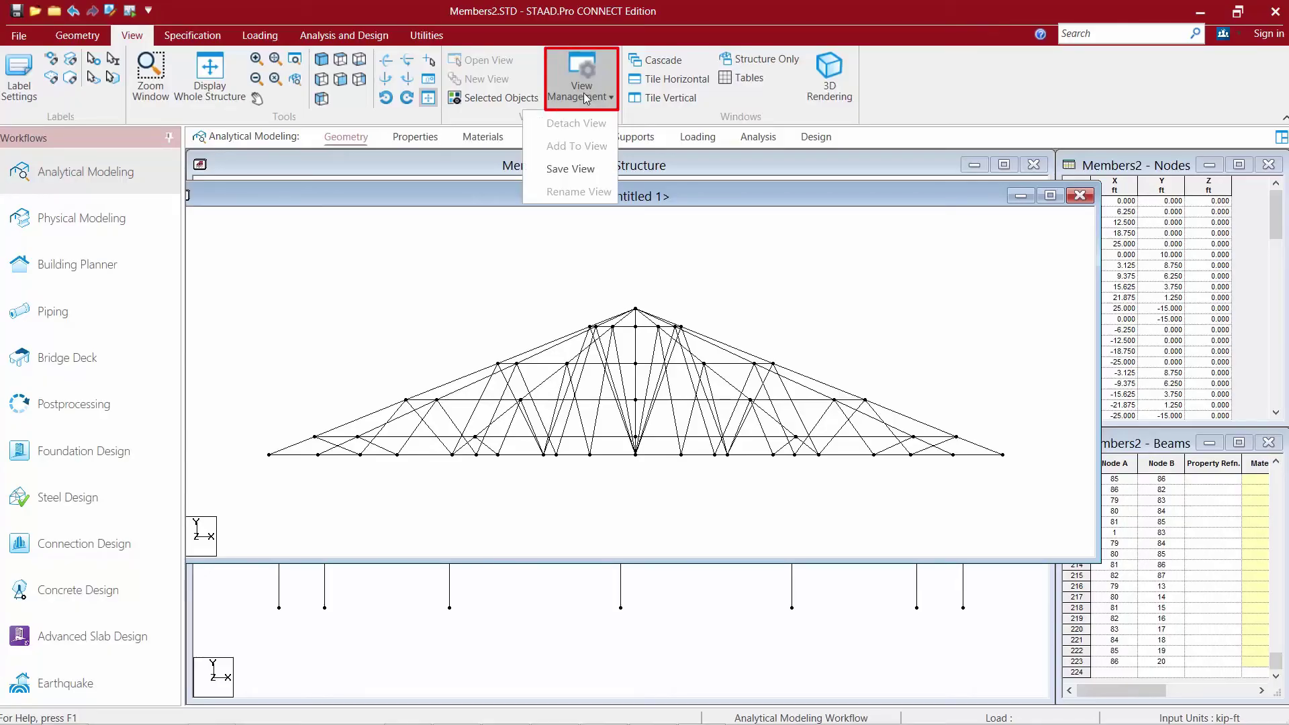
{"action": "left_click", "coordinate": [571, 168]}
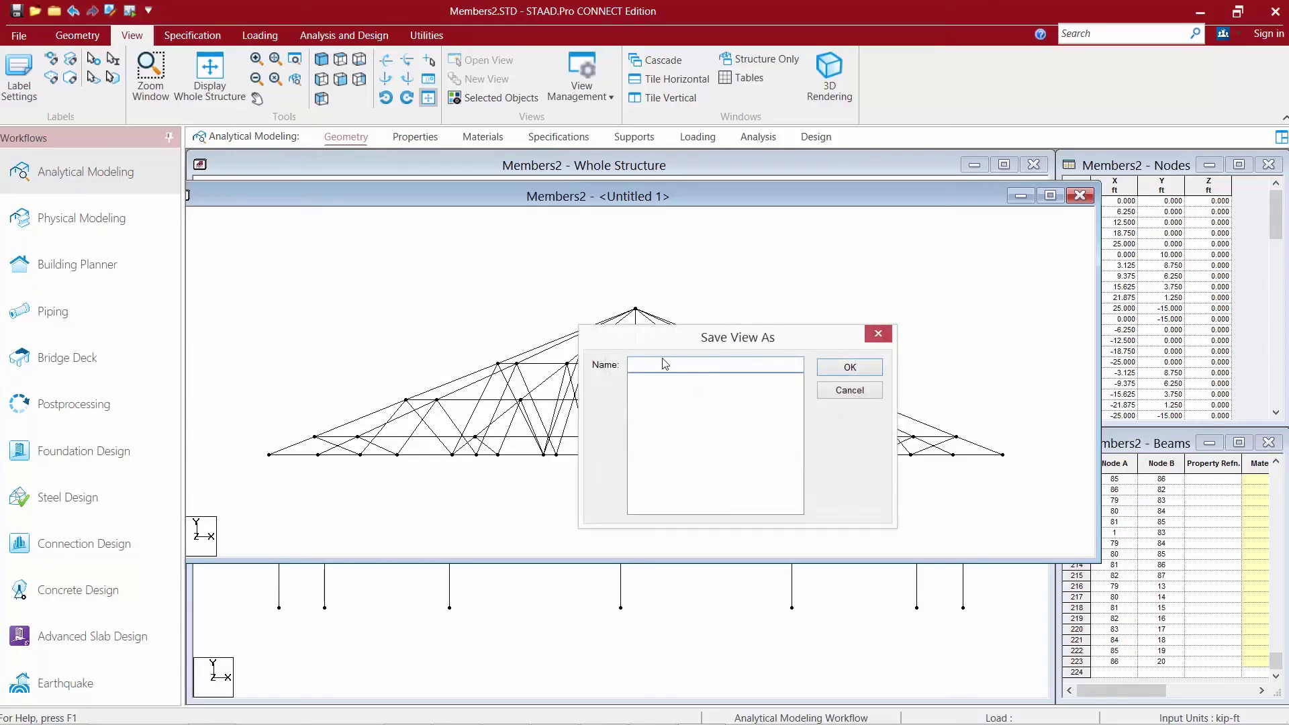
{"action": "type", "text": "Roof"}
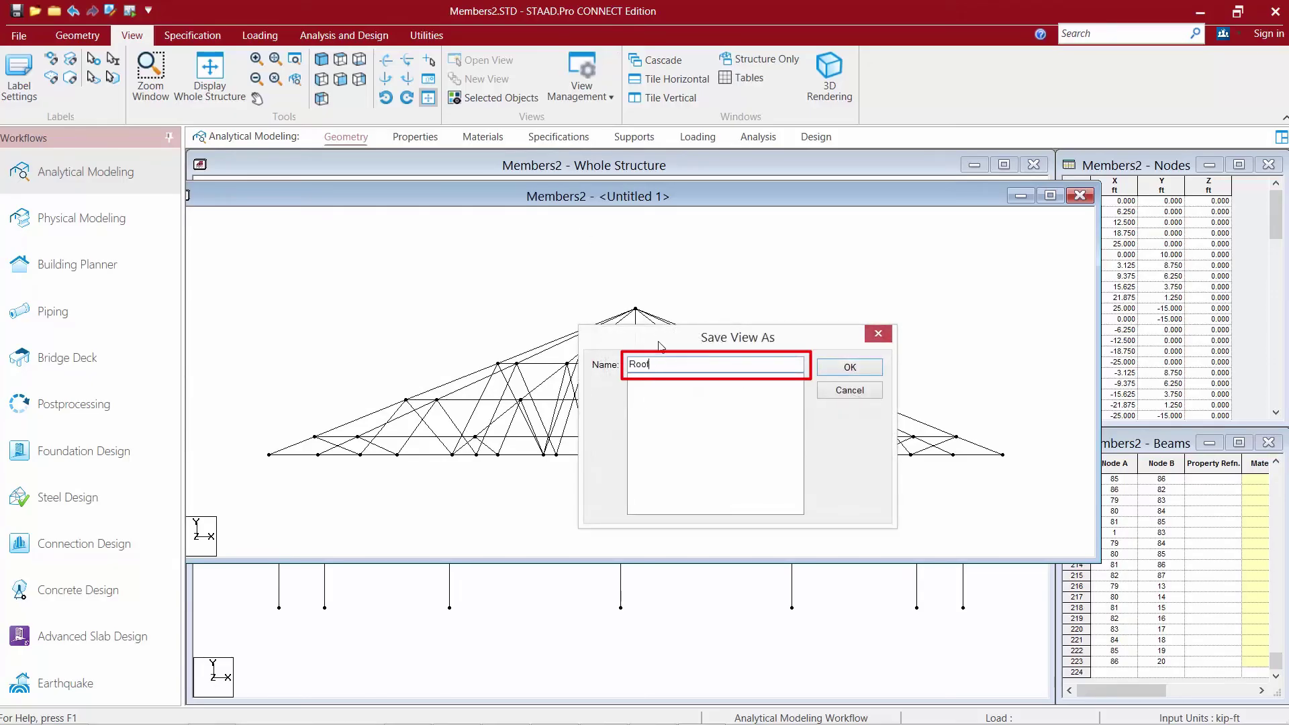
{"action": "left_click", "coordinate": [852, 367]}
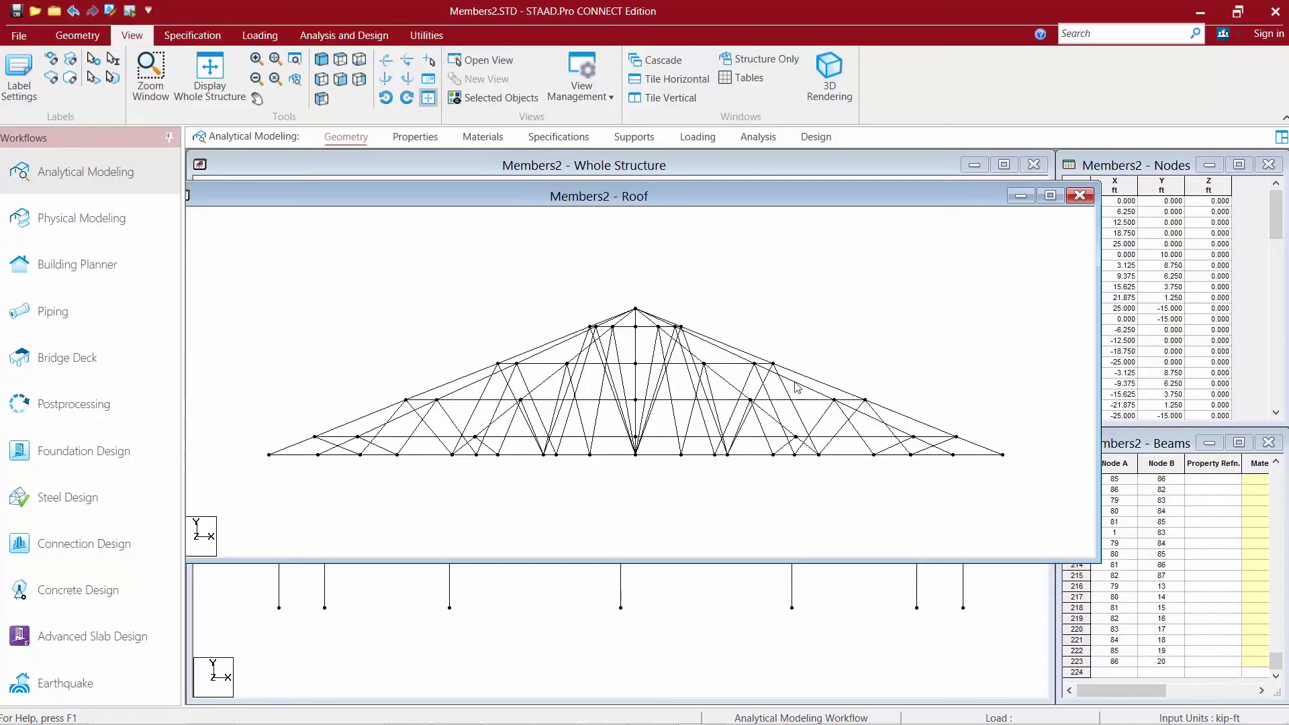
{"action": "left_click", "coordinate": [1081, 196]}
{"action": "left_click", "coordinate": [457, 281]}
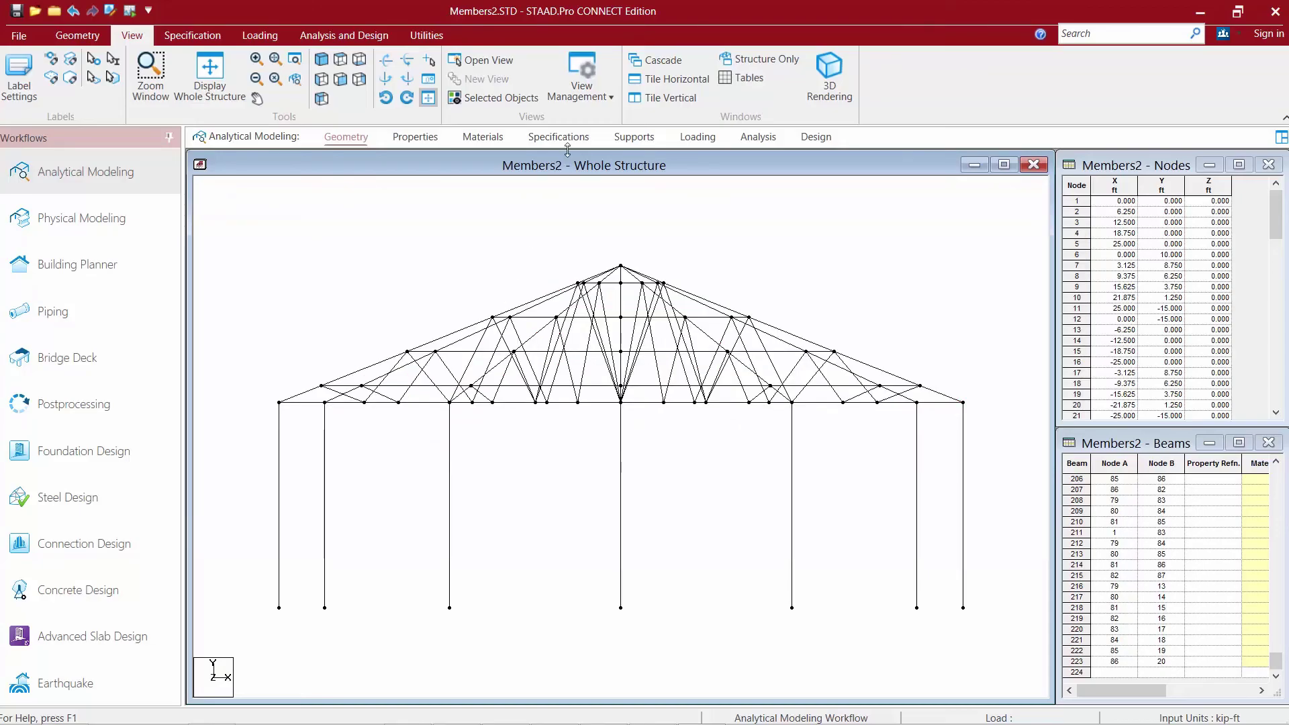
{"action": "left_click", "coordinate": [482, 67]}
{"action": "left_click", "coordinate": [638, 354]}
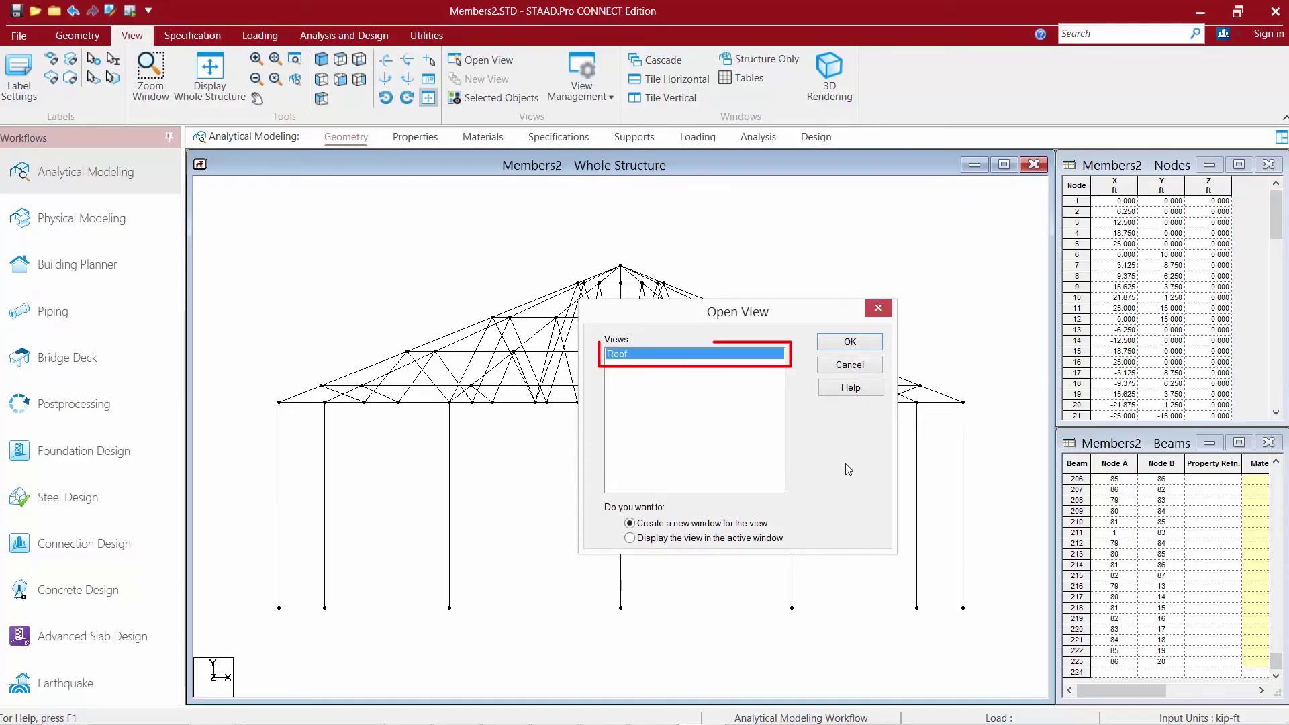
{"action": "left_click", "coordinate": [849, 343]}
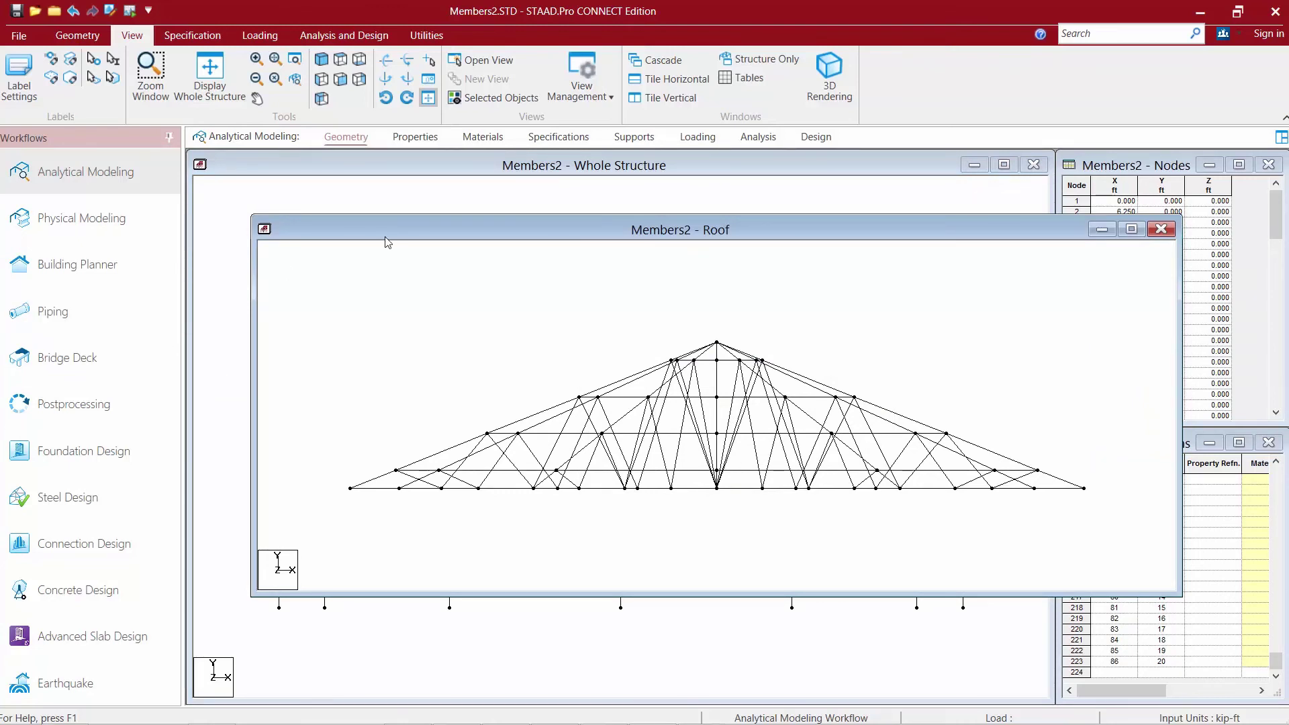
{"action": "left_click", "coordinate": [322, 59]}
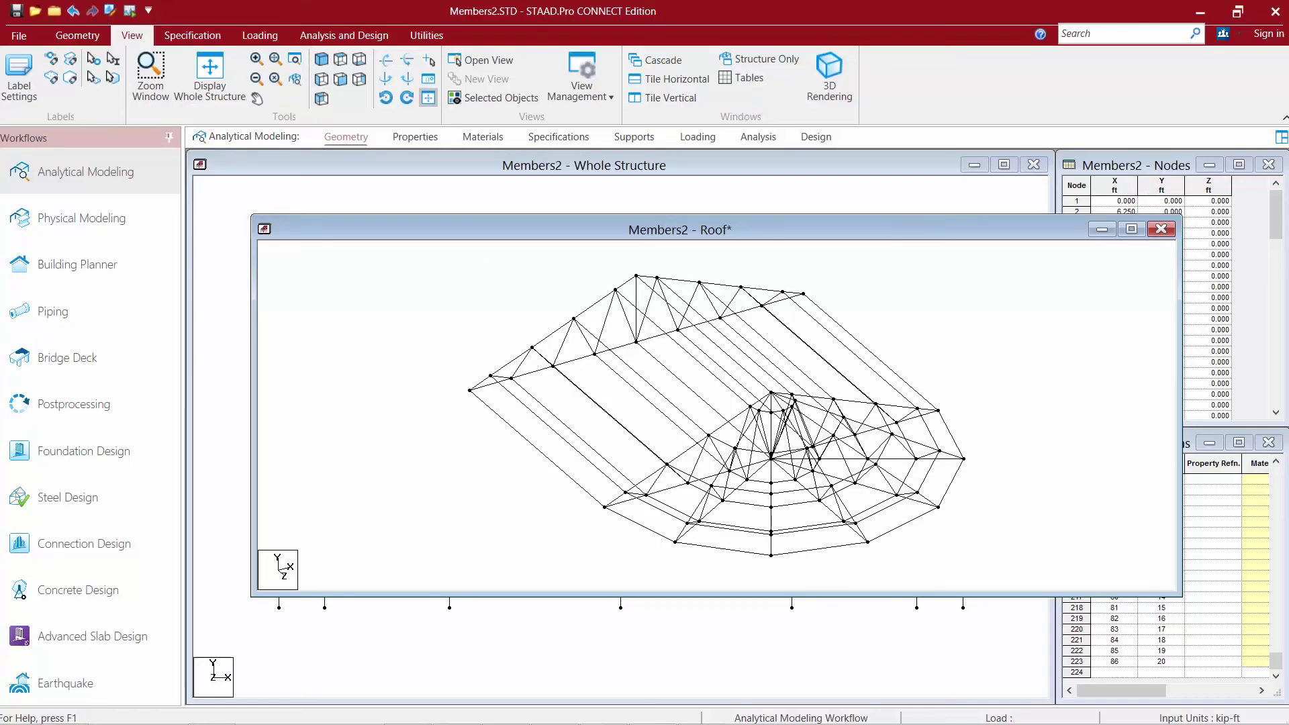
{"action": "left_click", "coordinate": [1161, 229]}
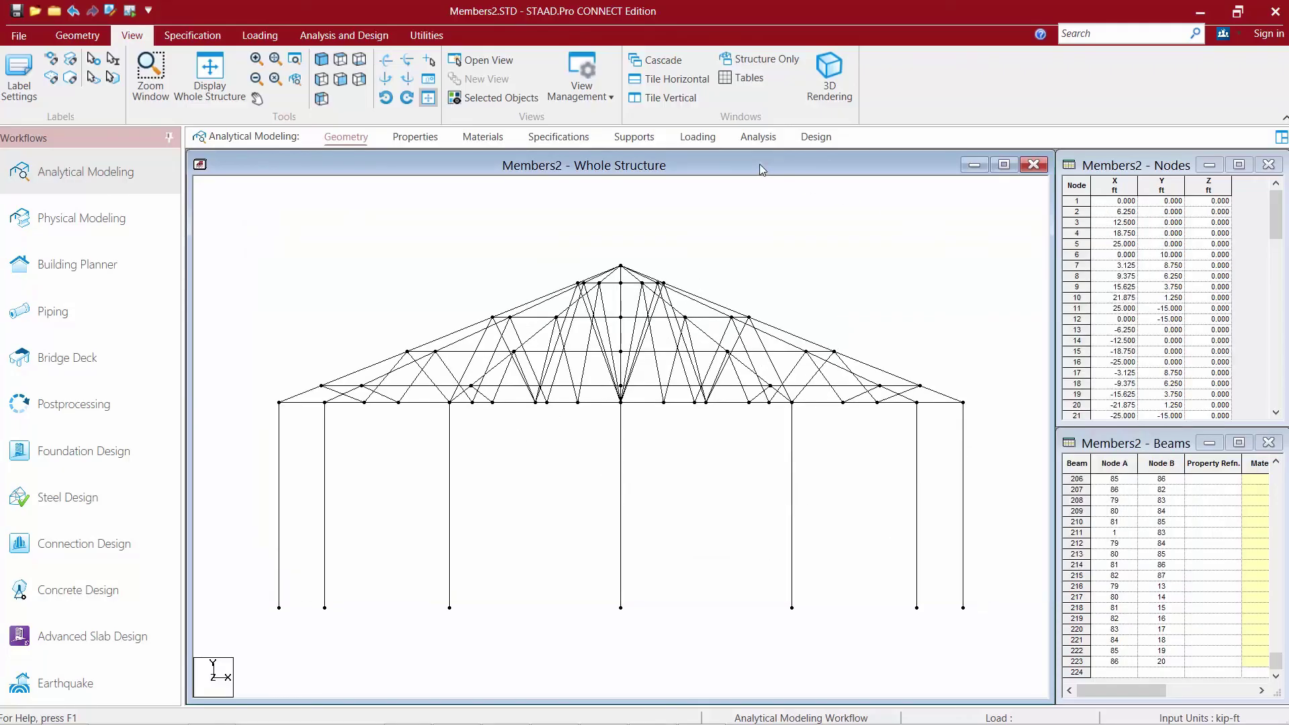